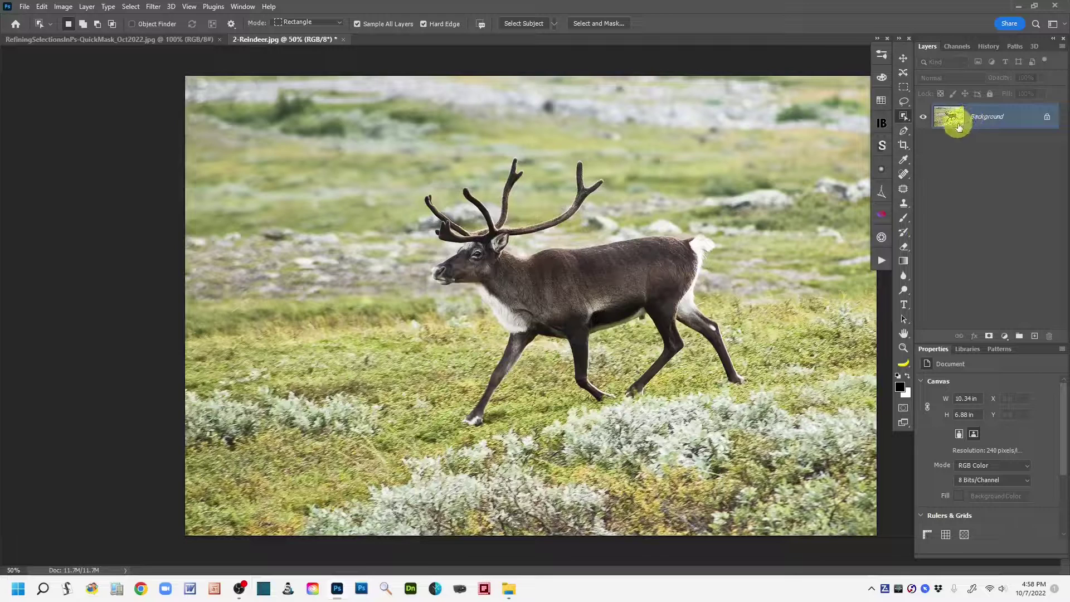
# Step: Duplicate the Background layer into a Background copy layer
pyautogui.moveTo(1023, 118); pyautogui.dragTo(1035, 334)
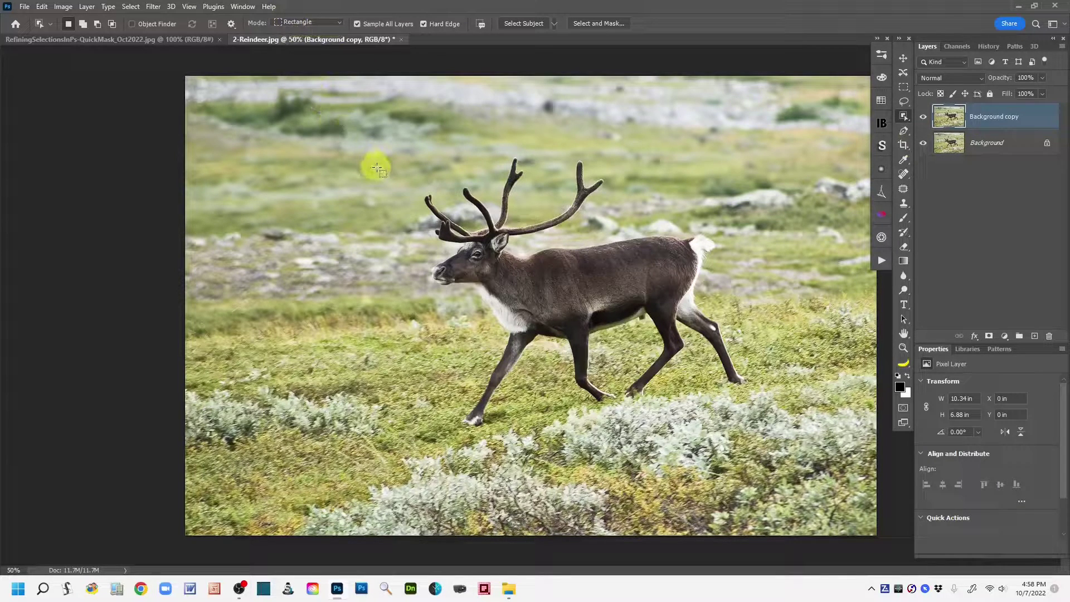
# Step: Select the reindeer on the copy by boxing it with the Object Selection tool
pyautogui.moveTo(382, 153); pyautogui.dragTo(757, 436)
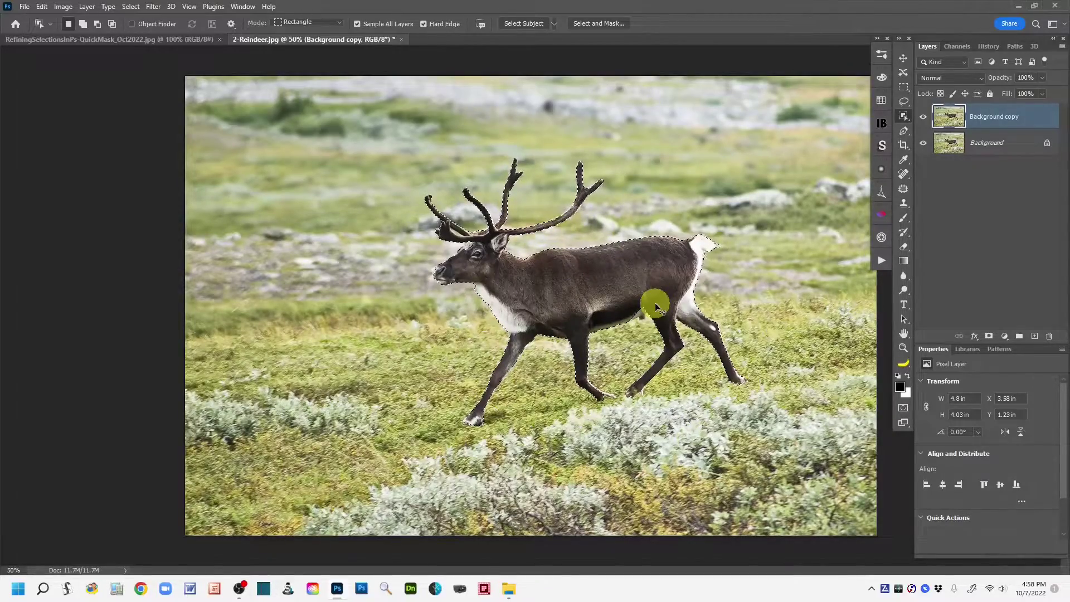
# Step: Zoom to 100% and pan over the reindeer selection up to the antlers
pyautogui.hotkey('ctrl', '+')
pyautogui.hotkey('ctrl', '+')
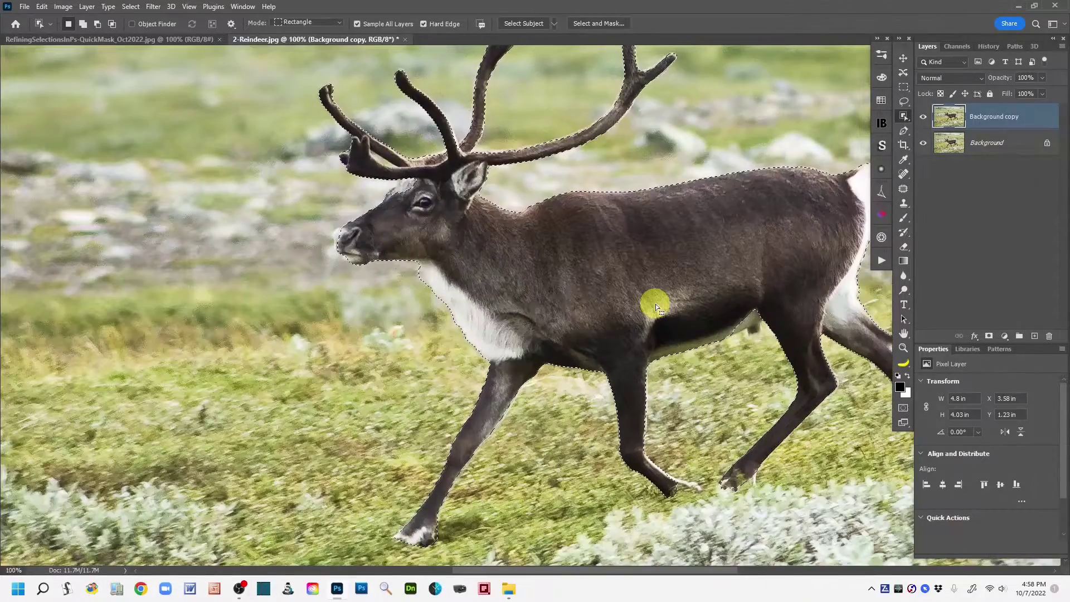
pyautogui.moveTo(671, 351); pyautogui.dragTo(577, 418)
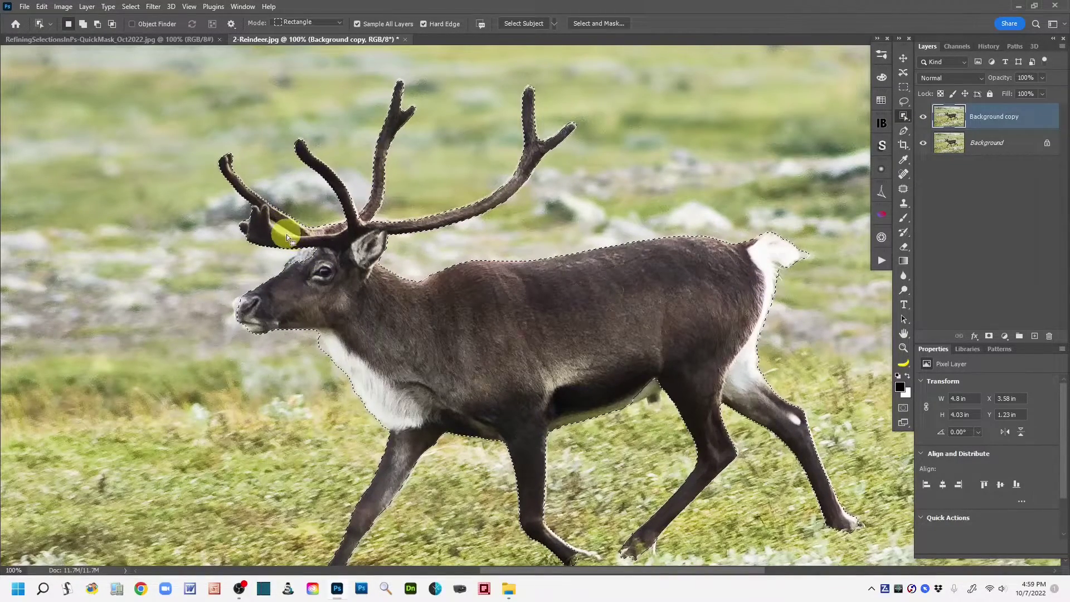
pyautogui.moveTo(576, 359); pyautogui.dragTo(592, 303)
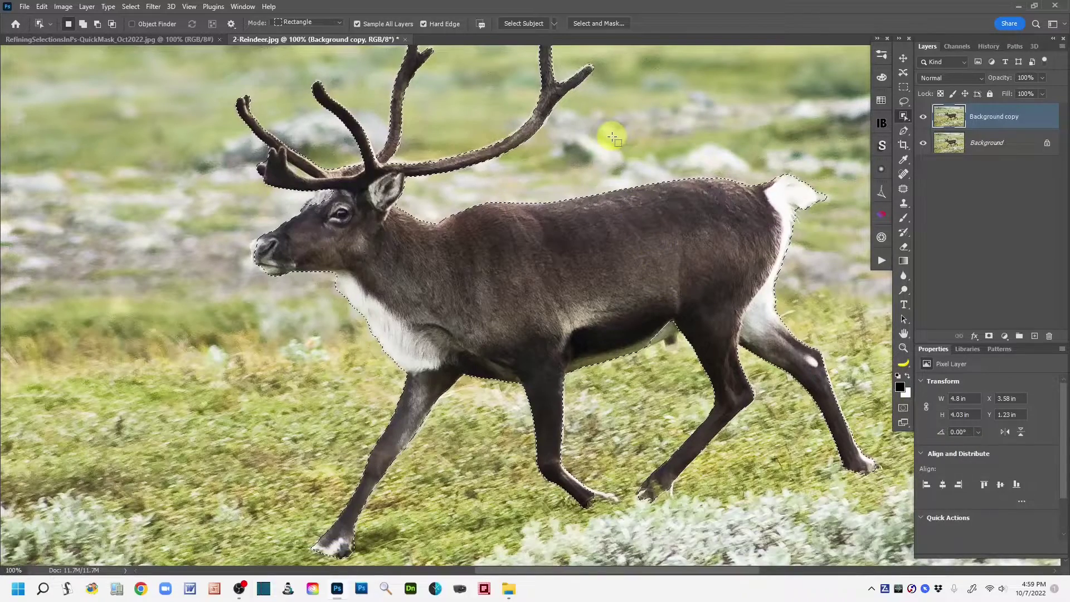
# Step: Enter Quick Mask mode, zoom to 200% and center the reindeer's head in view
pyautogui.press('q')
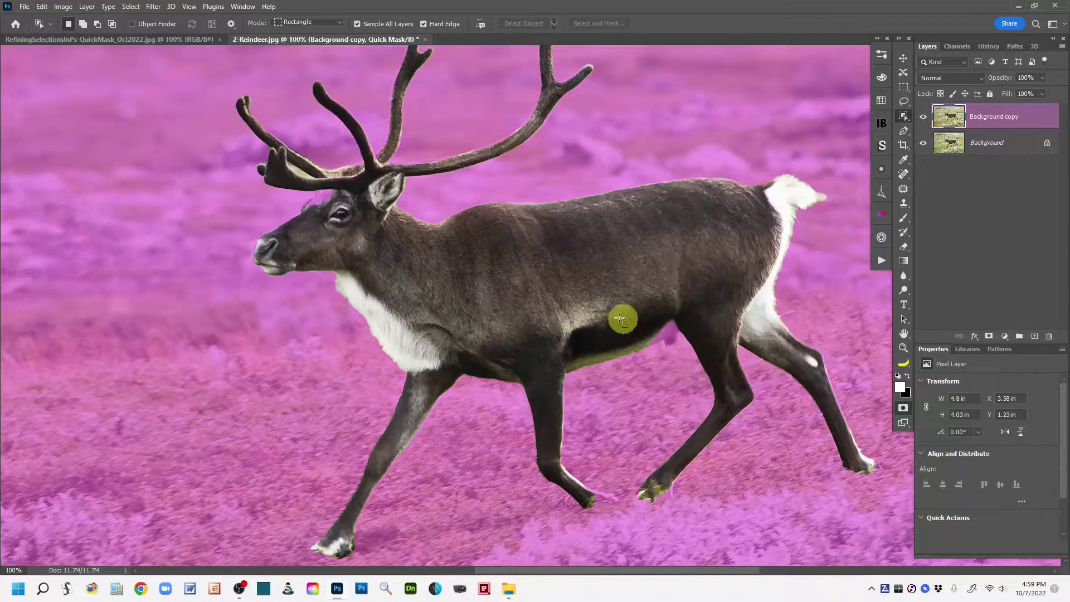
pyautogui.moveTo(566, 145); pyautogui.dragTo(637, 222)
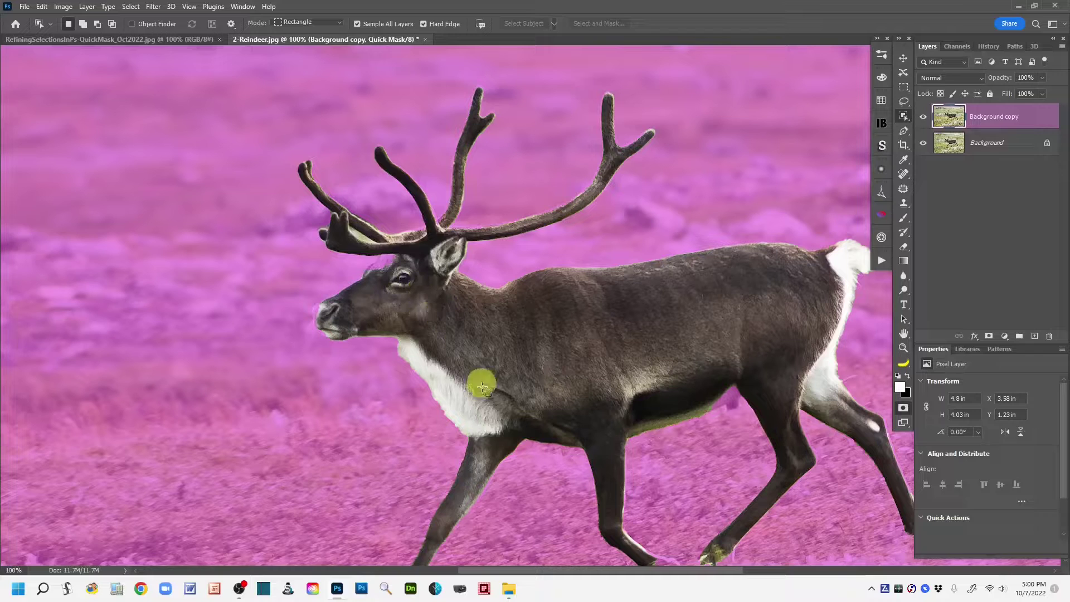
pyautogui.hotkey('ctrl', '+')
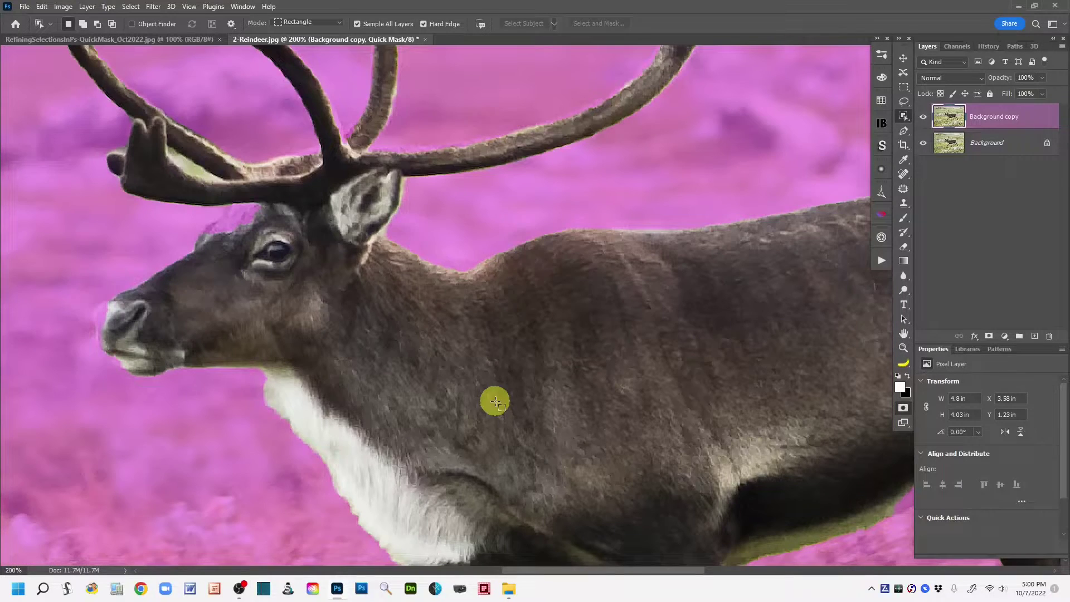
pyautogui.moveTo(445, 385); pyautogui.dragTo(639, 406)
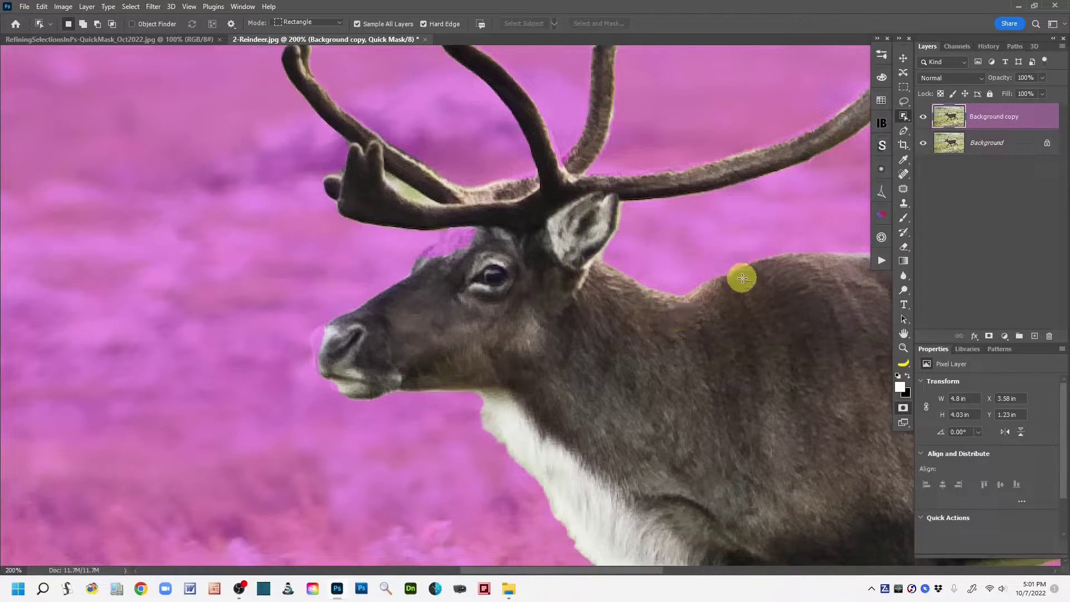
# Step: With the Brush tool, paint white over the pink tint along the forehead below the antlers
pyautogui.click(903, 215)
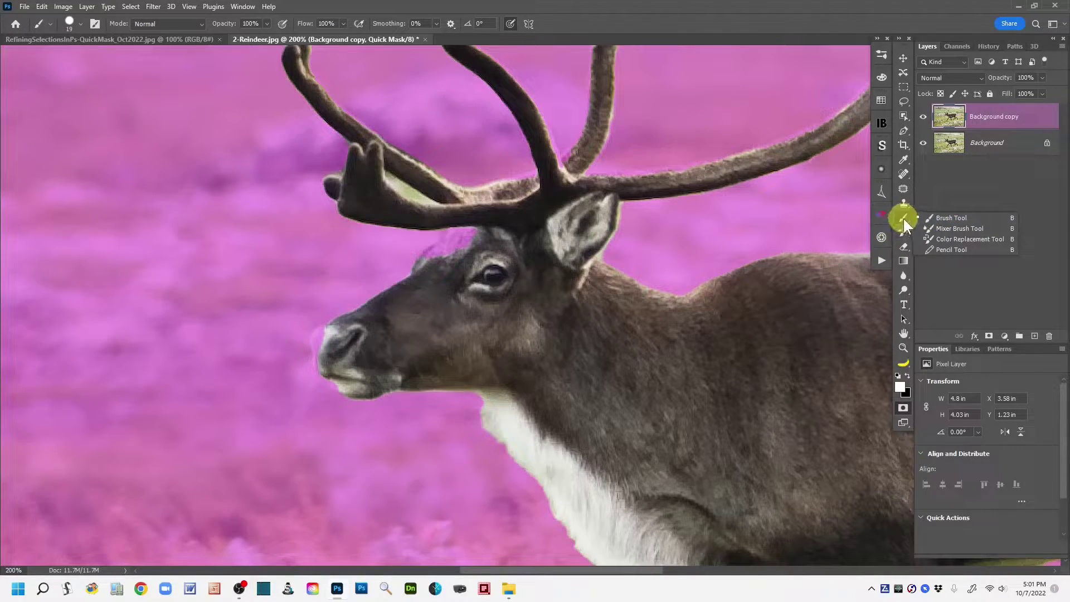
pyautogui.click(903, 218)
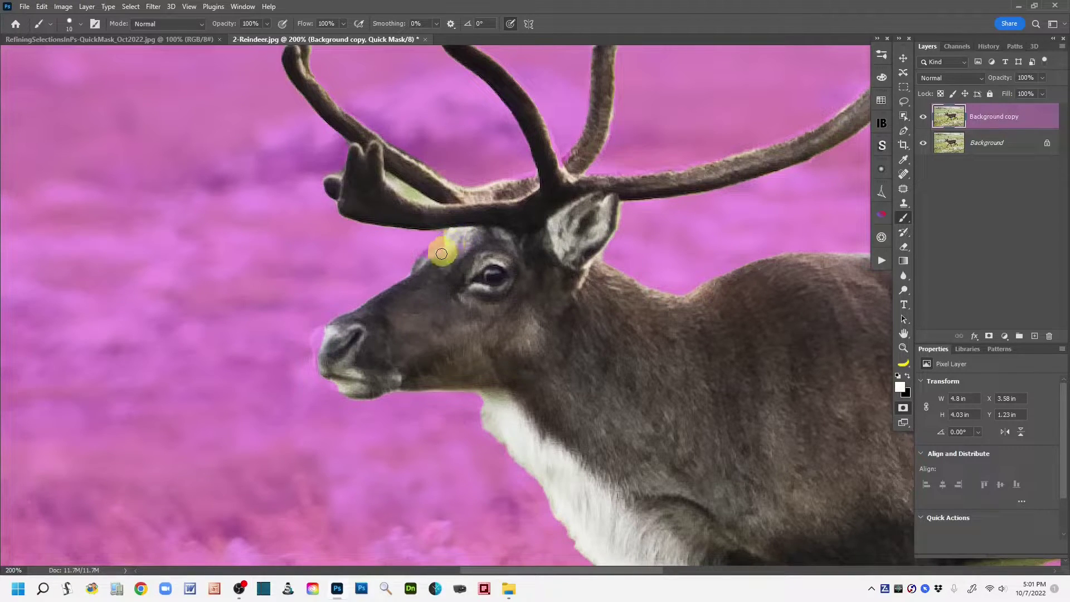
pyautogui.moveTo(458, 247)
pyautogui.mouseDown()
pyautogui.moveTo(420, 274)
pyautogui.moveTo(441, 247)
pyautogui.mouseUp()
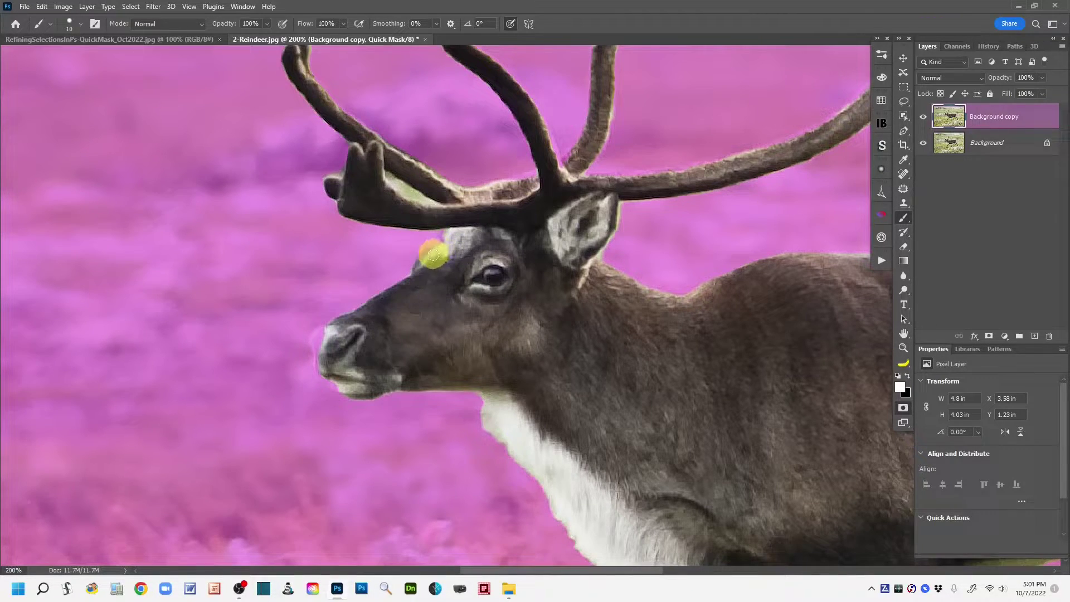
pyautogui.moveTo(432, 255); pyautogui.dragTo(439, 251)
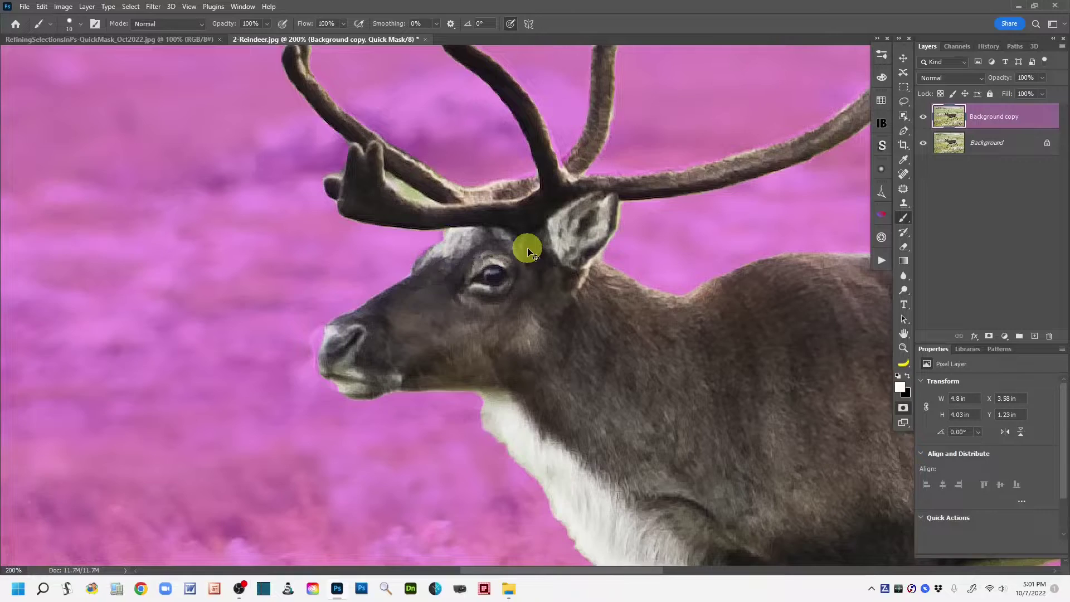
pyautogui.scroll(1, 528, 252)
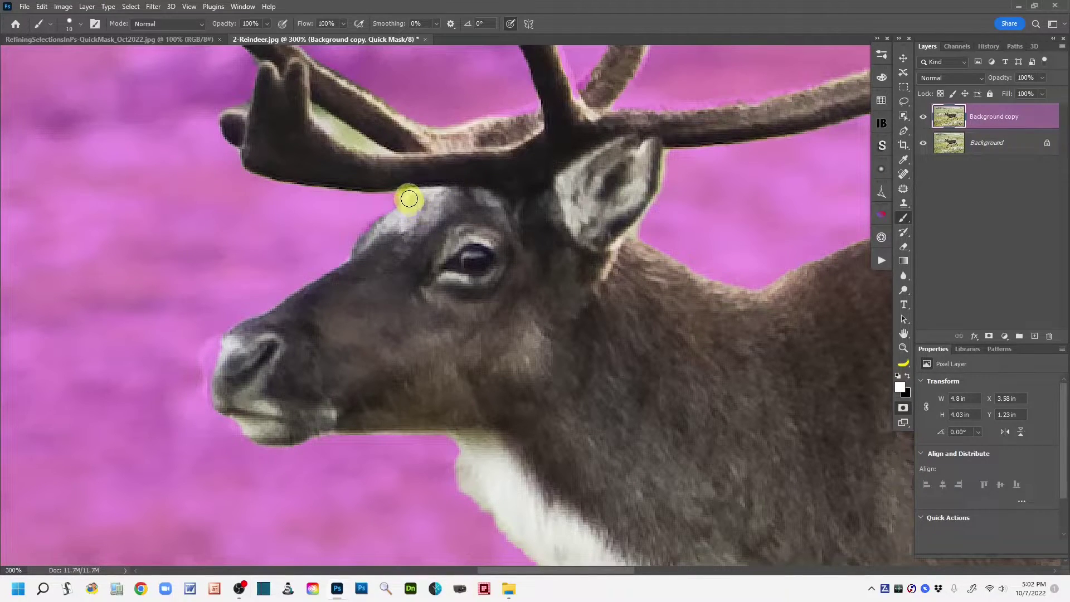
# Step: Touch up the forehead edge, then unmask along the left edges of the upper antler tines
pyautogui.moveTo(409, 194)
pyautogui.mouseDown()
pyautogui.moveTo(377, 233)
pyautogui.moveTo(460, 186)
pyautogui.moveTo(437, 215)
pyautogui.moveTo(456, 232)
pyautogui.moveTo(473, 210)
pyautogui.moveTo(512, 414)
pyautogui.mouseUp()
pyautogui.moveTo(603, 194); pyautogui.dragTo(587, 143)
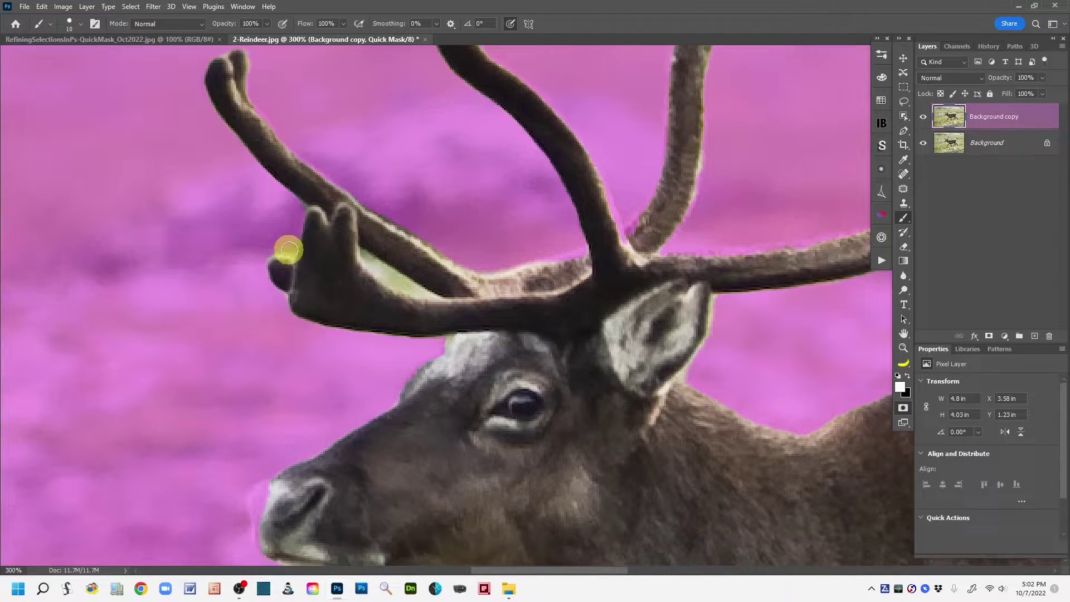
pyautogui.moveTo(288, 245)
pyautogui.mouseDown()
pyautogui.moveTo(301, 237)
pyautogui.moveTo(289, 255)
pyautogui.mouseUp()
pyautogui.moveTo(285, 250); pyautogui.dragTo(281, 241)
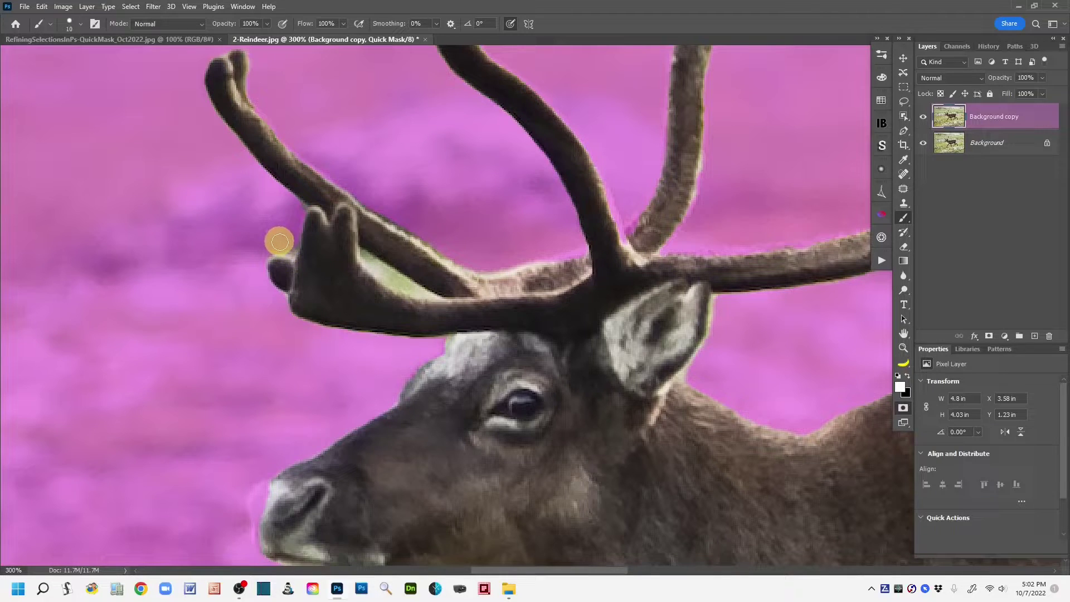
pyautogui.moveTo(287, 243); pyautogui.dragTo(292, 245)
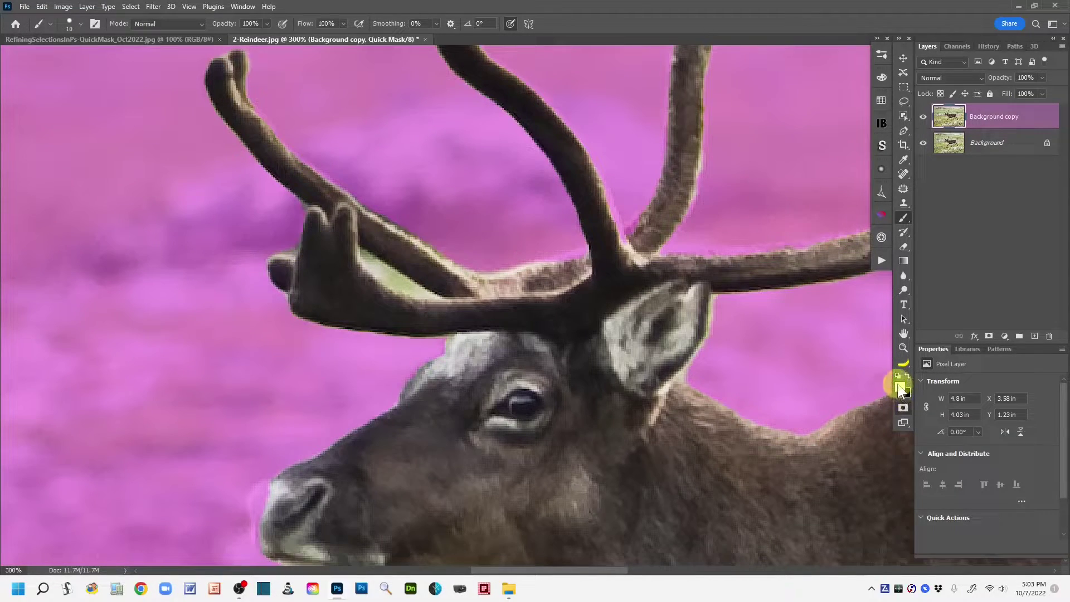
# Step: Switch to black and mask the small green spot above the antler tip
pyautogui.press('x')
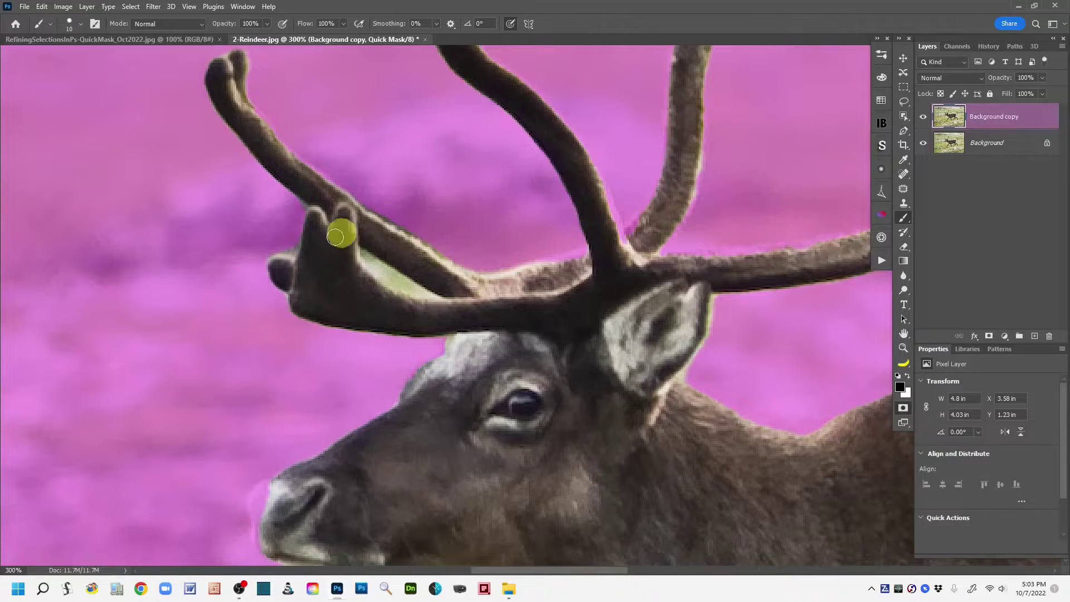
pyautogui.click(280, 249)
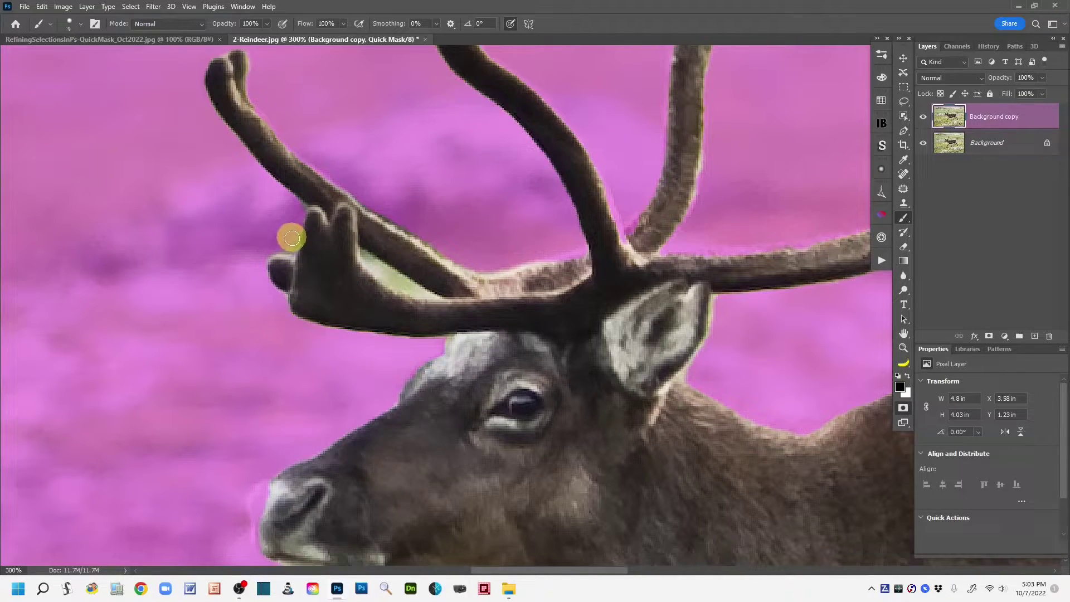
pyautogui.press('[')
pyautogui.press('[')
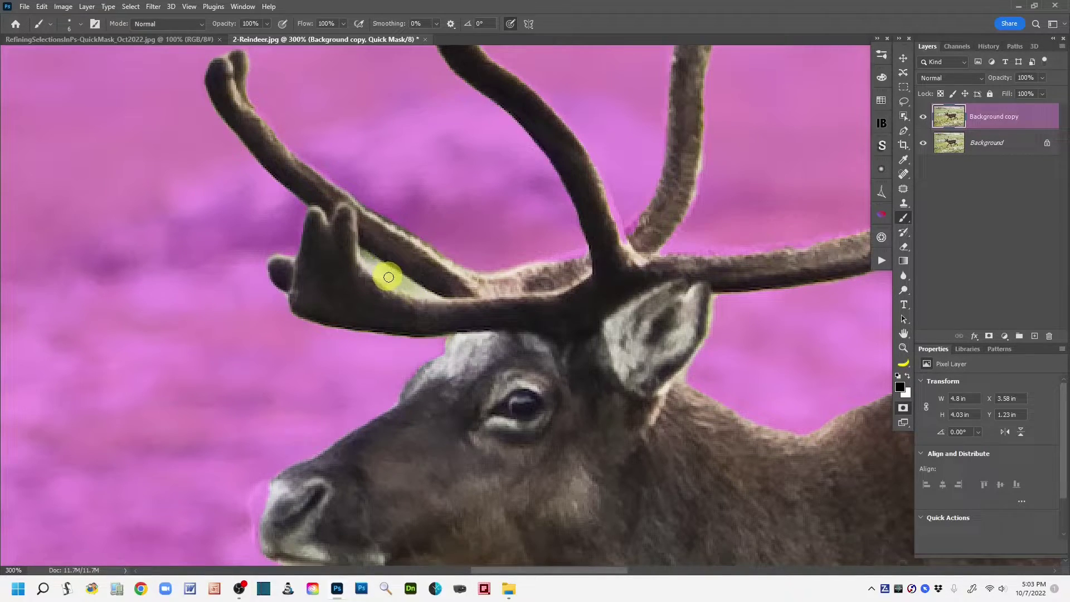
# Step: At 400% with a smaller brush, mask the green patch in the antler gap
pyautogui.hotkey('ctrl', '+')
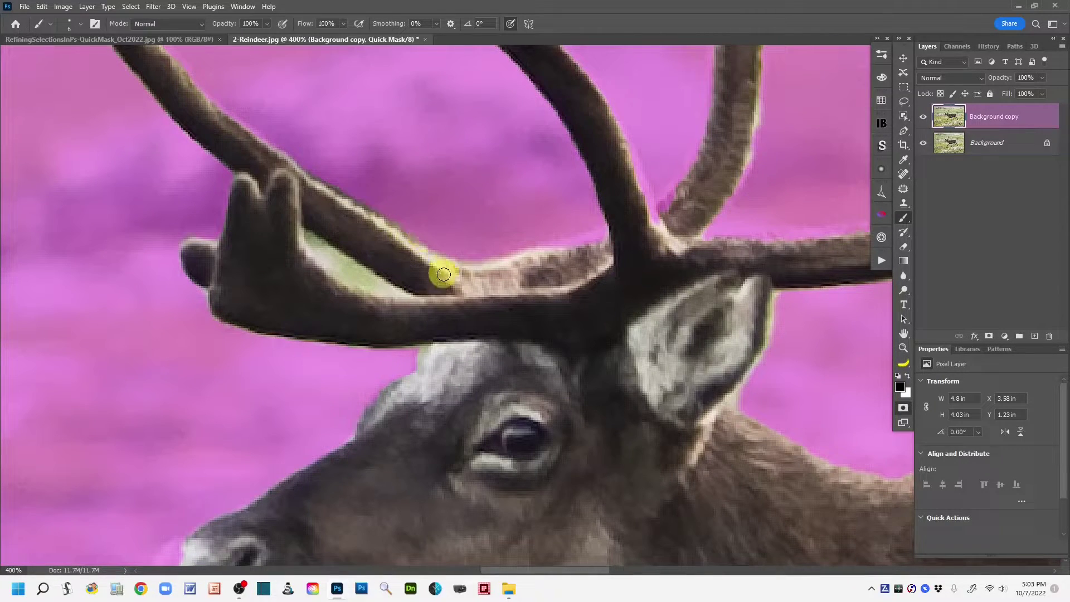
pyautogui.press('[')
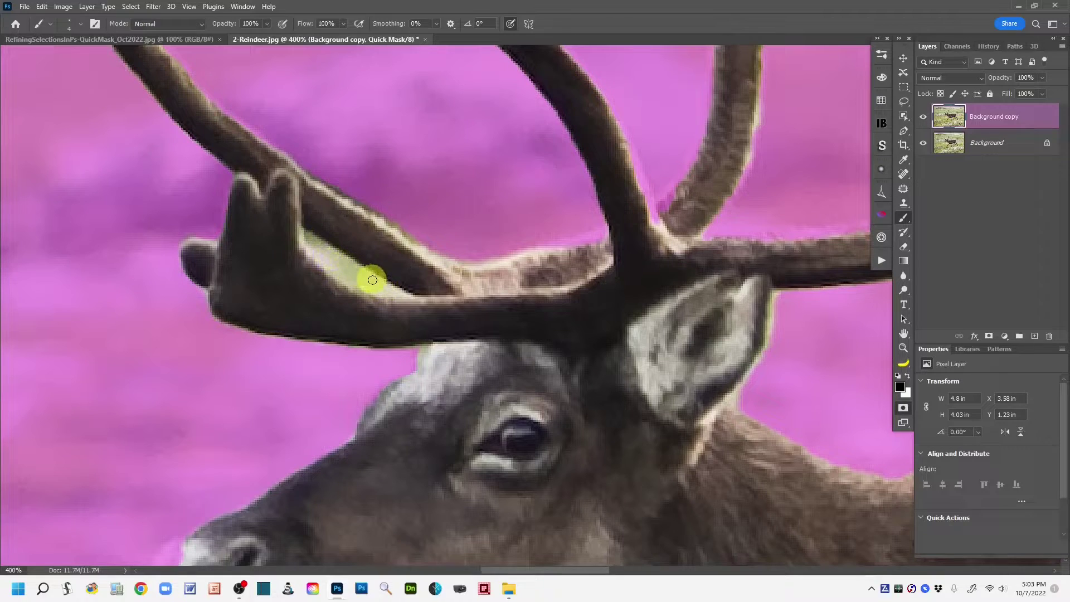
pyautogui.moveTo(344, 261)
pyautogui.mouseDown()
pyautogui.moveTo(373, 184)
pyautogui.moveTo(425, 148)
pyautogui.moveTo(413, 125)
pyautogui.moveTo(129, 303)
pyautogui.moveTo(129, 340)
pyautogui.moveTo(164, 347)
pyautogui.mouseUp()
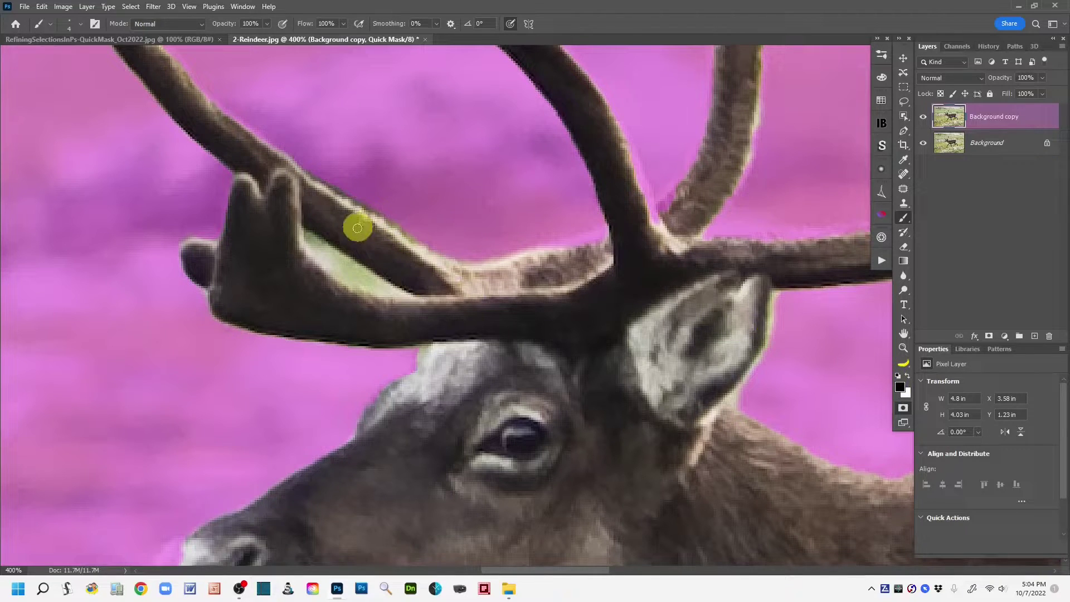
pyautogui.moveTo(350, 274)
pyautogui.mouseDown()
pyautogui.moveTo(323, 252)
pyautogui.moveTo(352, 271)
pyautogui.moveTo(307, 237)
pyautogui.moveTo(343, 273)
pyautogui.moveTo(323, 264)
pyautogui.moveTo(380, 289)
pyautogui.moveTo(348, 273)
pyautogui.mouseUp()
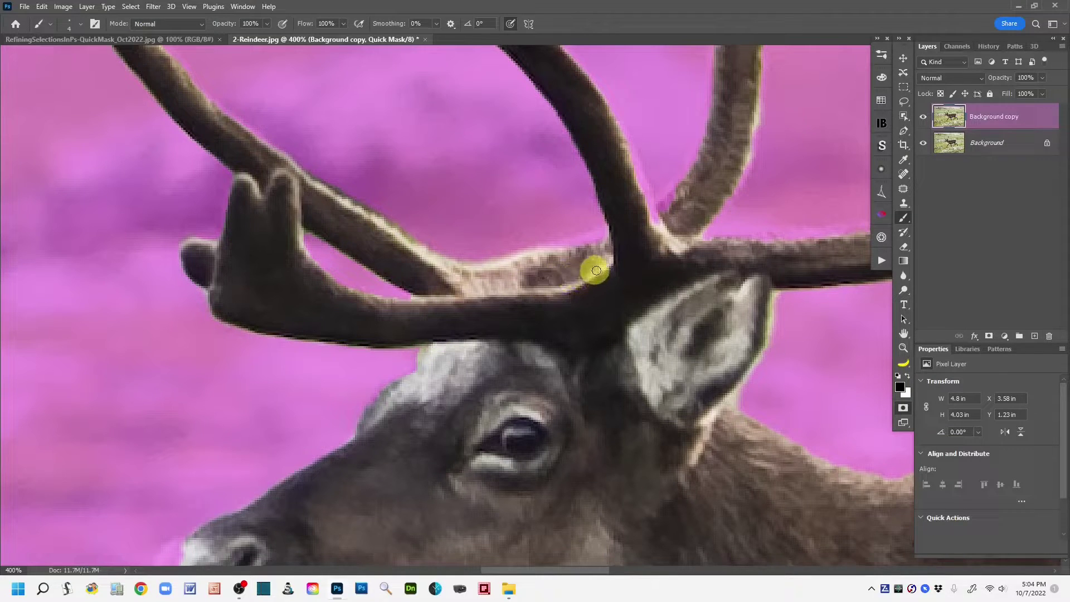
pyautogui.moveTo(545, 413)
pyautogui.mouseDown()
pyautogui.moveTo(556, 258)
pyautogui.moveTo(521, 239)
pyautogui.mouseUp()
# Step: Paint black mask over the background fringe by the forehead and the nose's outer edge
pyautogui.moveTo(382, 284); pyautogui.dragTo(362, 260)
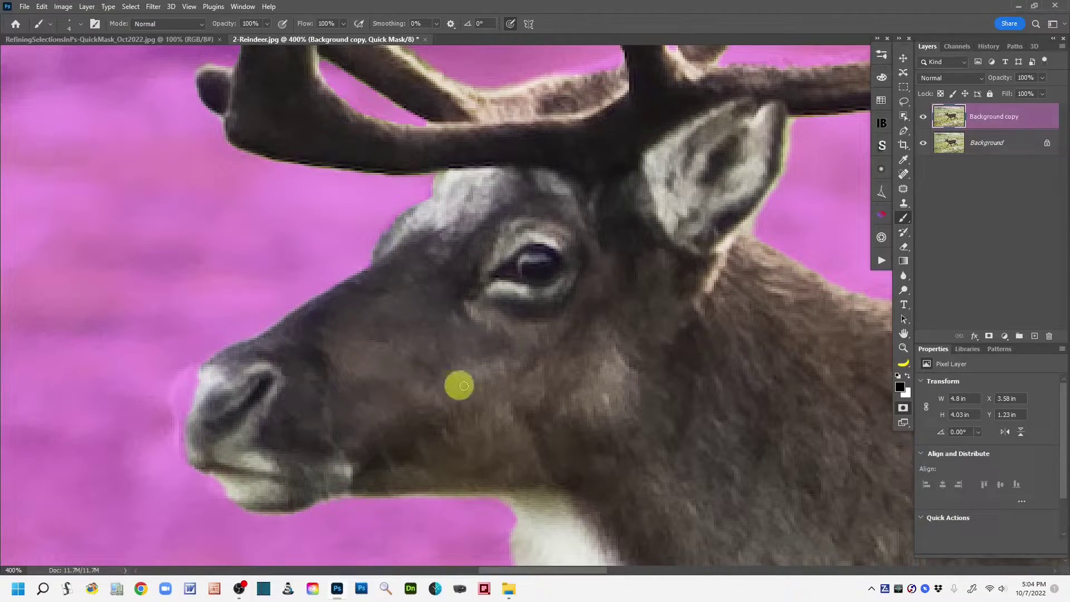
pyautogui.moveTo(423, 341); pyautogui.dragTo(566, 240)
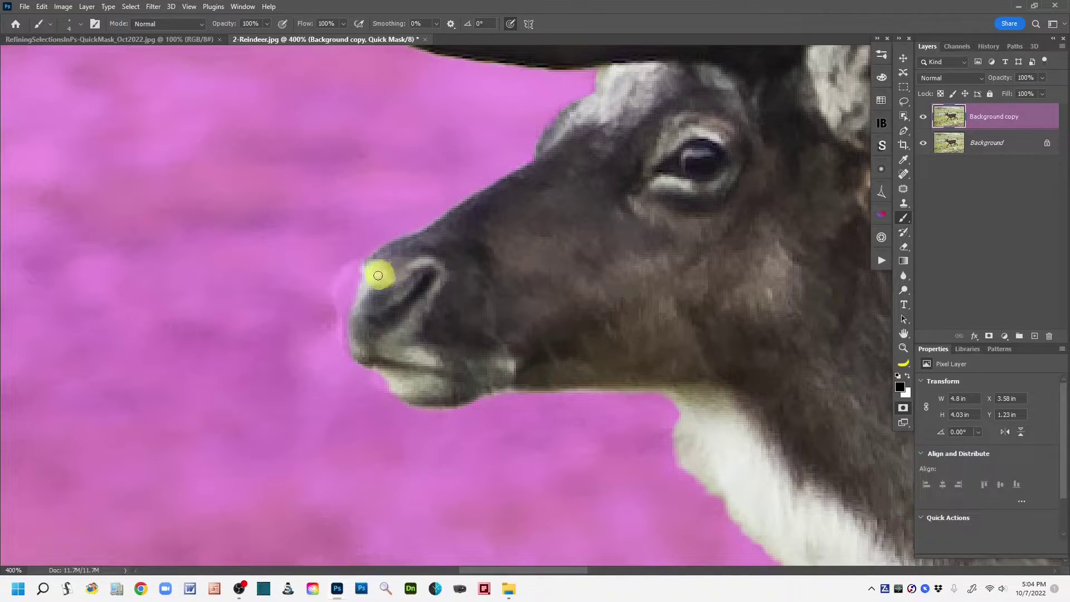
pyautogui.moveTo(369, 270)
pyautogui.mouseDown()
pyautogui.moveTo(333, 295)
pyautogui.moveTo(341, 329)
pyautogui.moveTo(346, 259)
pyautogui.moveTo(318, 276)
pyautogui.moveTo(315, 315)
pyautogui.moveTo(338, 344)
pyautogui.moveTo(362, 269)
pyautogui.moveTo(343, 258)
pyautogui.moveTo(321, 289)
pyautogui.moveTo(325, 335)
pyautogui.moveTo(353, 300)
pyautogui.moveTo(347, 260)
pyautogui.moveTo(334, 287)
pyautogui.moveTo(345, 328)
pyautogui.moveTo(341, 295)
pyautogui.moveTo(341, 312)
pyautogui.moveTo(353, 295)
pyautogui.moveTo(344, 321)
pyautogui.moveTo(371, 293)
pyautogui.moveTo(367, 273)
pyautogui.moveTo(345, 278)
pyautogui.moveTo(353, 348)
pyautogui.moveTo(340, 295)
pyautogui.moveTo(368, 267)
pyautogui.moveTo(344, 290)
pyautogui.moveTo(352, 329)
pyautogui.moveTo(370, 312)
pyautogui.mouseUp()
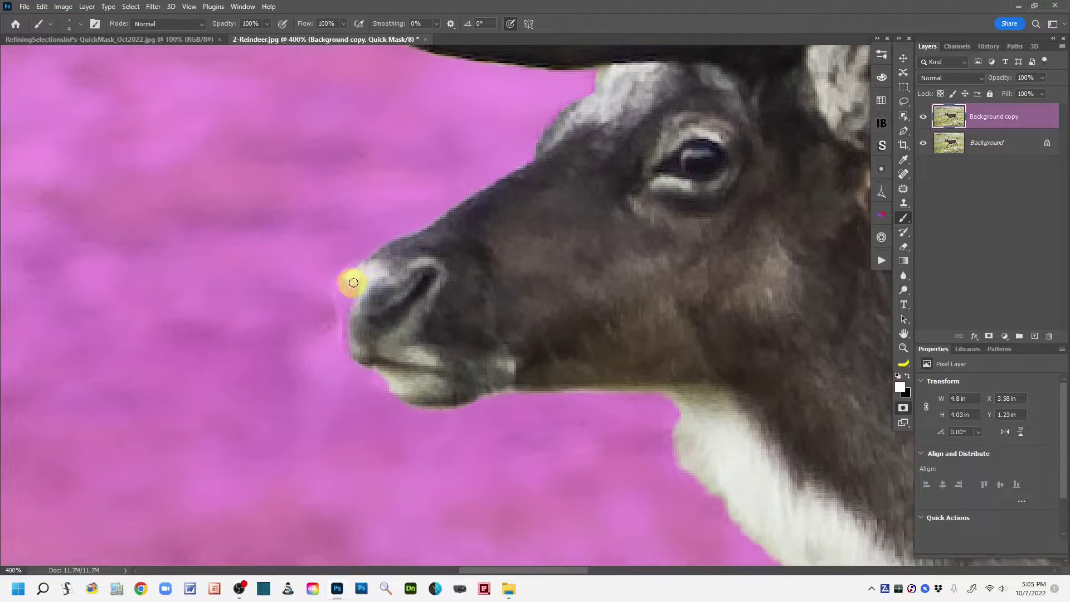
# Step: Brush white along the nose's left edge and tip to remove excess mask, then view the chin
pyautogui.moveTo(348, 311); pyautogui.dragTo(344, 338)
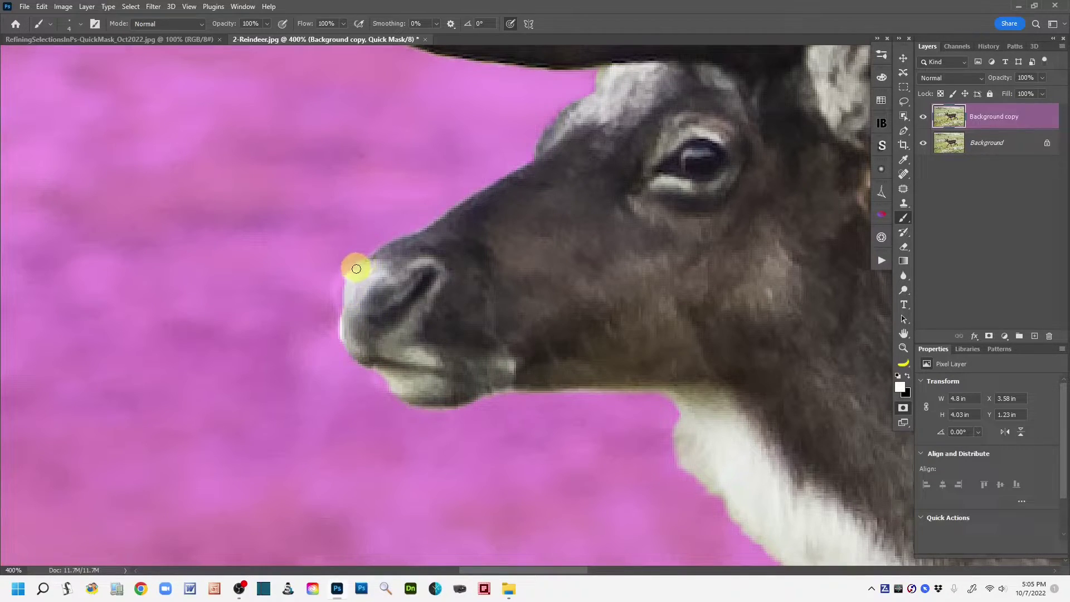
pyautogui.moveTo(340, 287); pyautogui.dragTo(352, 311)
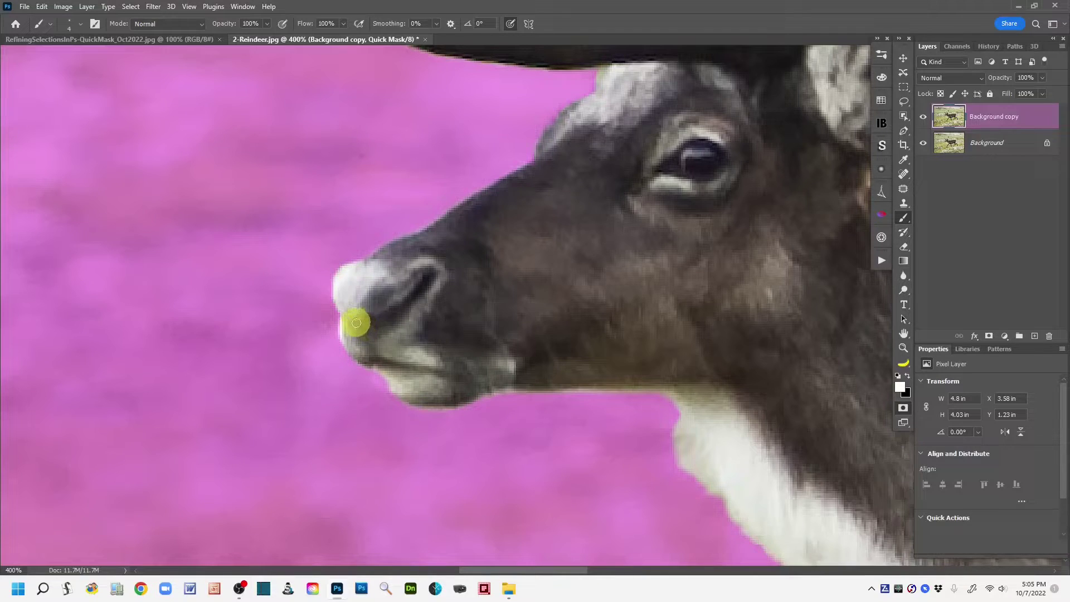
pyautogui.moveTo(454, 363)
pyautogui.mouseDown()
pyautogui.moveTo(451, 285)
pyautogui.moveTo(378, 308)
pyautogui.moveTo(445, 295)
pyautogui.moveTo(440, 307)
pyautogui.moveTo(376, 297)
pyautogui.moveTo(403, 328)
pyautogui.moveTo(448, 288)
pyautogui.moveTo(447, 315)
pyautogui.moveTo(400, 323)
pyautogui.mouseUp()
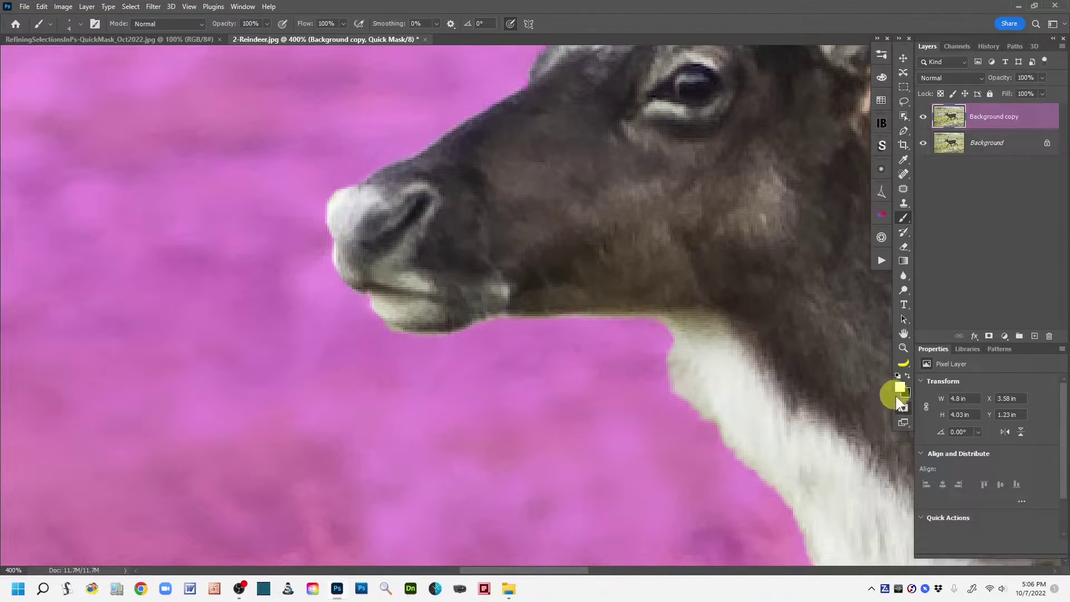
# Step: Swap colors so black is the foreground for adding Quick Mask
pyautogui.press('x')
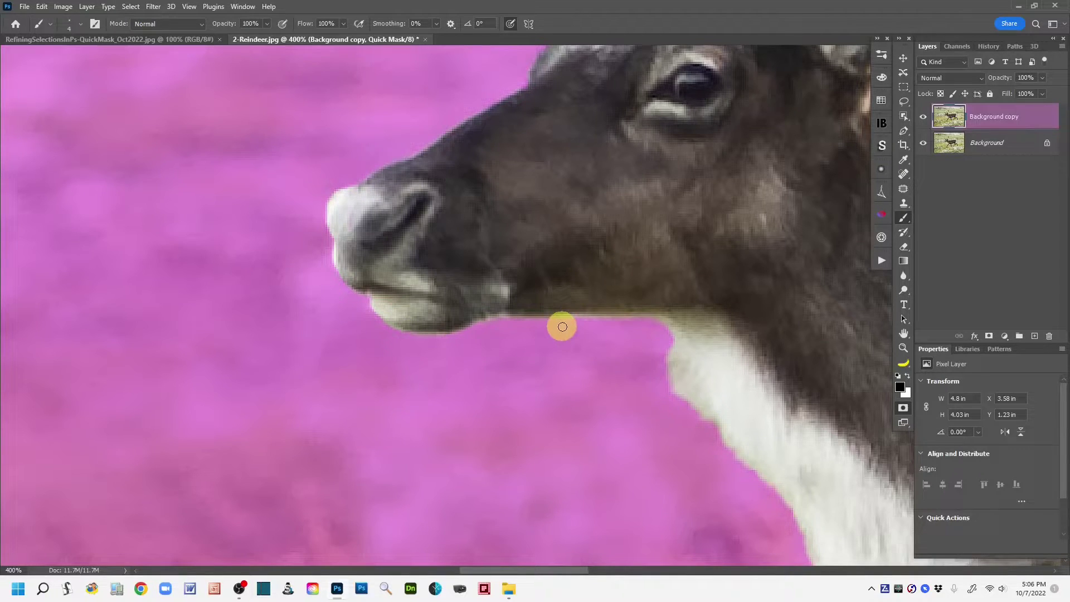
# Step: Pan down the neck, white chest and foreleg to inspect the mask edges
pyautogui.moveTo(663, 239); pyautogui.dragTo(358, 178)
pyautogui.moveTo(592, 329); pyautogui.dragTo(473, 229)
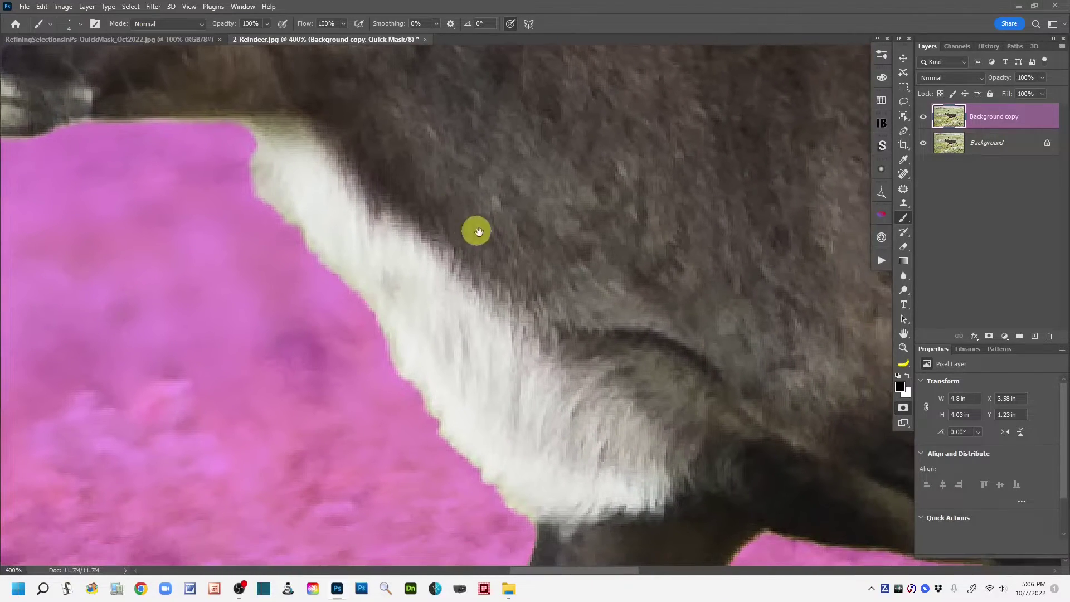
pyautogui.moveTo(515, 340); pyautogui.dragTo(468, 262)
pyautogui.moveTo(487, 332)
pyautogui.mouseDown()
pyautogui.moveTo(482, 307)
pyautogui.moveTo(418, 222)
pyautogui.mouseUp()
pyautogui.moveTo(480, 468); pyautogui.dragTo(482, 296)
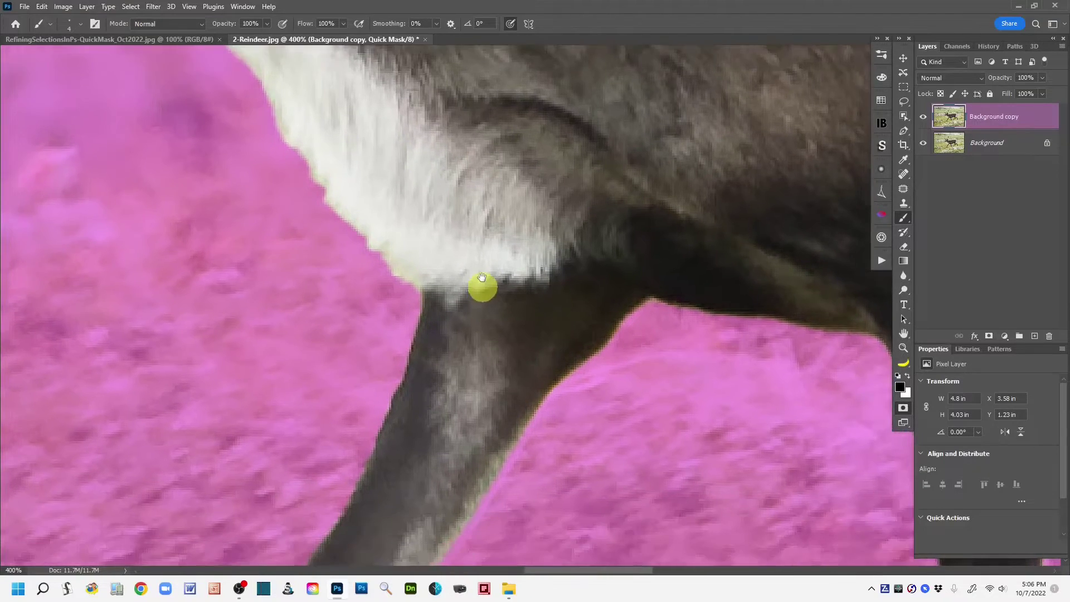
pyautogui.moveTo(419, 417); pyautogui.dragTo(481, 285)
pyautogui.moveTo(468, 379); pyautogui.dragTo(499, 206)
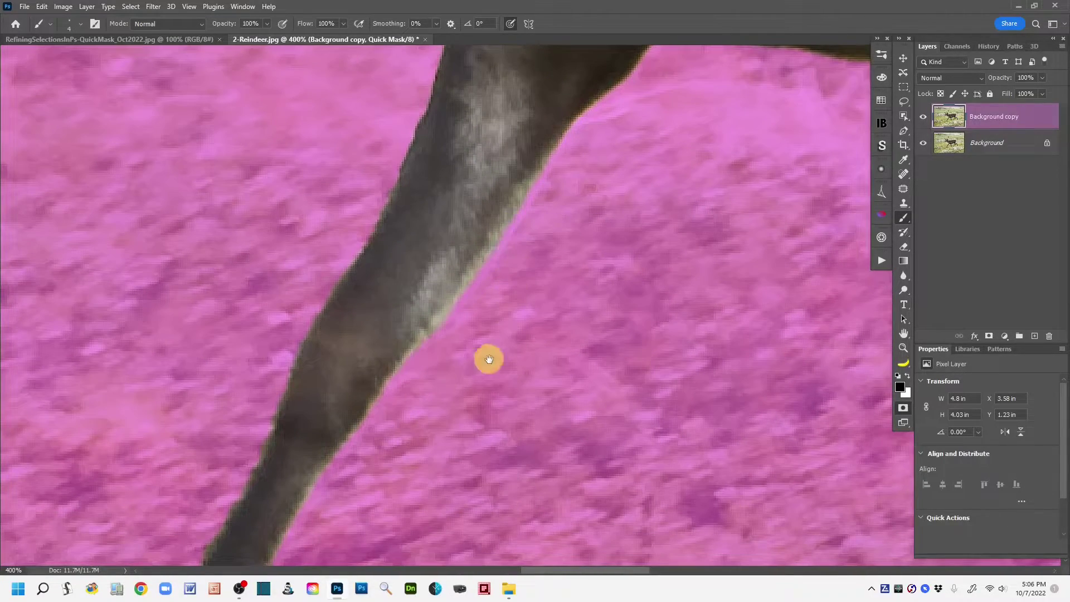
pyautogui.moveTo(470, 375); pyautogui.dragTo(521, 212)
pyautogui.moveTo(450, 394); pyautogui.dragTo(535, 232)
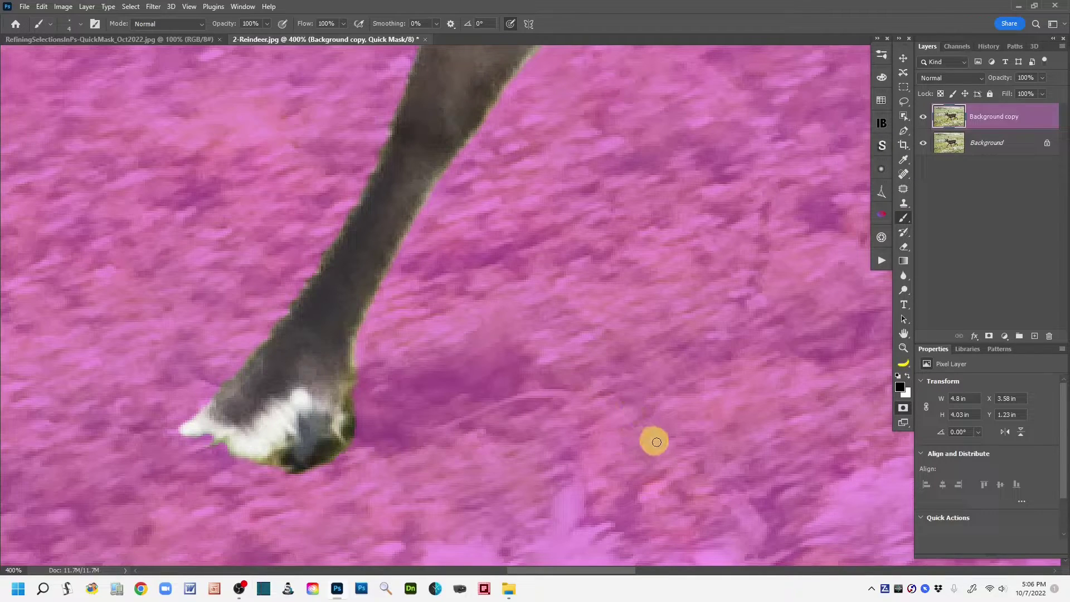
# Step: Move across to the hooves and paint black mask over the background at the hoof tip
pyautogui.moveTo(700, 442); pyautogui.dragTo(528, 396)
pyautogui.moveTo(683, 340)
pyautogui.mouseDown()
pyautogui.moveTo(553, 363)
pyautogui.moveTo(516, 346)
pyautogui.mouseUp()
pyautogui.moveTo(688, 370); pyautogui.dragTo(461, 373)
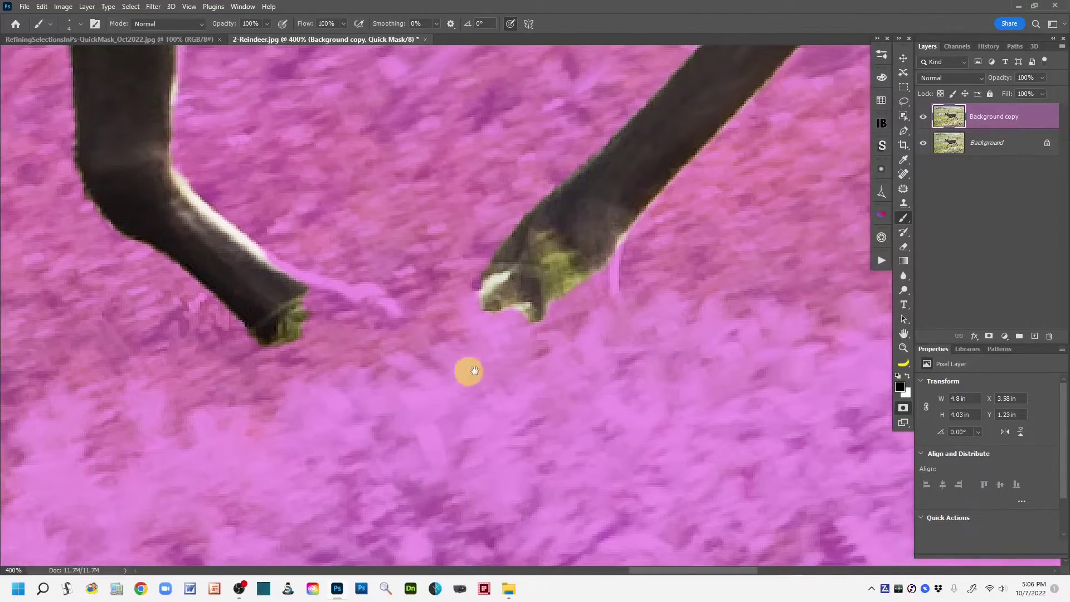
pyautogui.moveTo(697, 403); pyautogui.dragTo(418, 344)
pyautogui.moveTo(735, 329); pyautogui.dragTo(418, 441)
pyautogui.moveTo(635, 303); pyautogui.dragTo(540, 433)
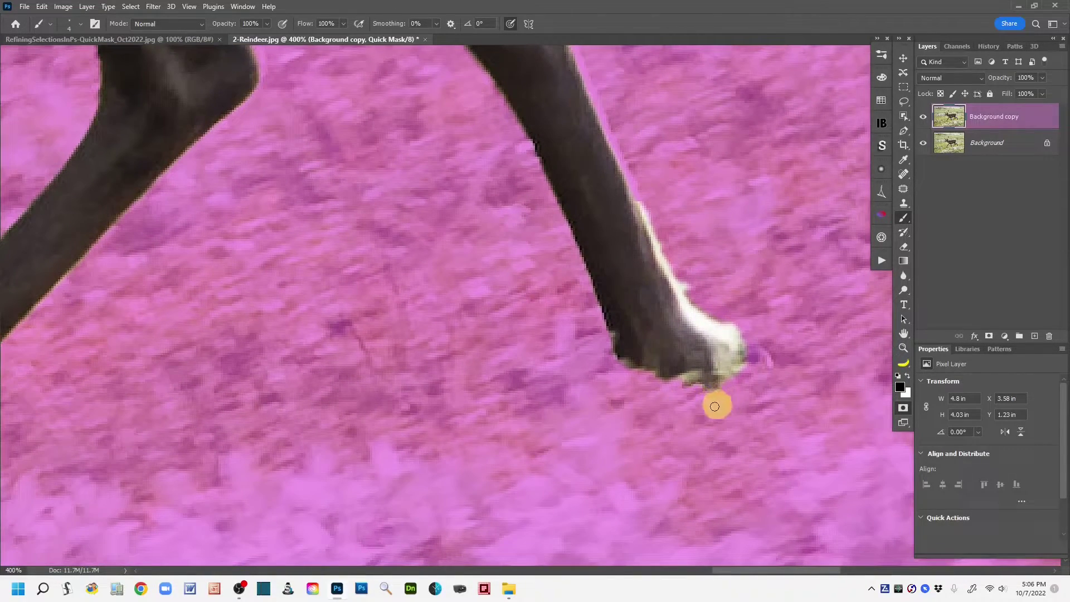
pyautogui.moveTo(739, 372)
pyautogui.mouseDown()
pyautogui.moveTo(759, 365)
pyautogui.moveTo(749, 346)
pyautogui.moveTo(756, 374)
pyautogui.moveTo(710, 388)
pyautogui.moveTo(643, 386)
pyautogui.moveTo(668, 402)
pyautogui.moveTo(615, 393)
pyautogui.moveTo(587, 315)
pyautogui.moveTo(531, 277)
pyautogui.moveTo(452, 193)
pyautogui.moveTo(602, 440)
pyautogui.moveTo(558, 376)
pyautogui.mouseUp()
# Step: Paint black quick mask along the reindeer's white chest edge
pyautogui.moveTo(518, 296); pyautogui.dragTo(575, 361)
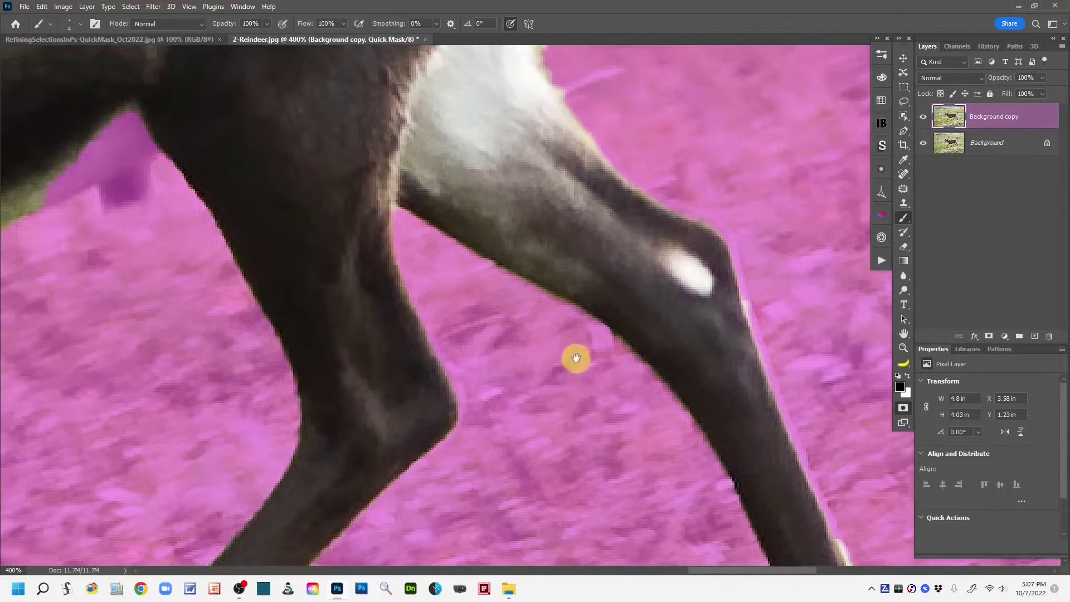
pyautogui.moveTo(484, 258); pyautogui.dragTo(606, 355)
pyautogui.moveTo(711, 201); pyautogui.dragTo(700, 208)
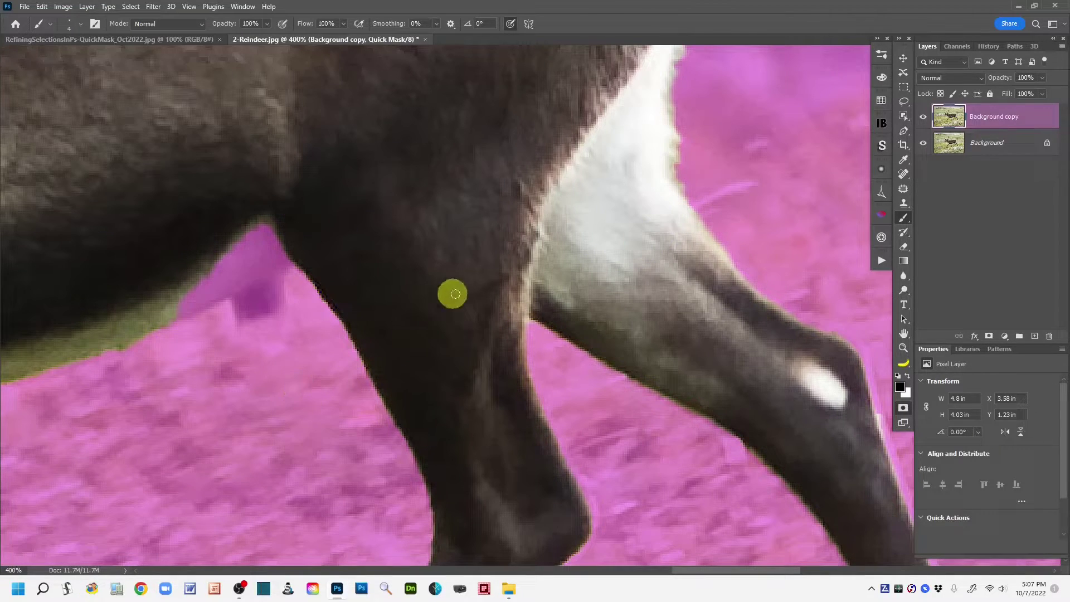
# Step: Fill the gap beside the hind leg below the belly with black quick mask
pyautogui.moveTo(418, 226); pyautogui.dragTo(758, 372)
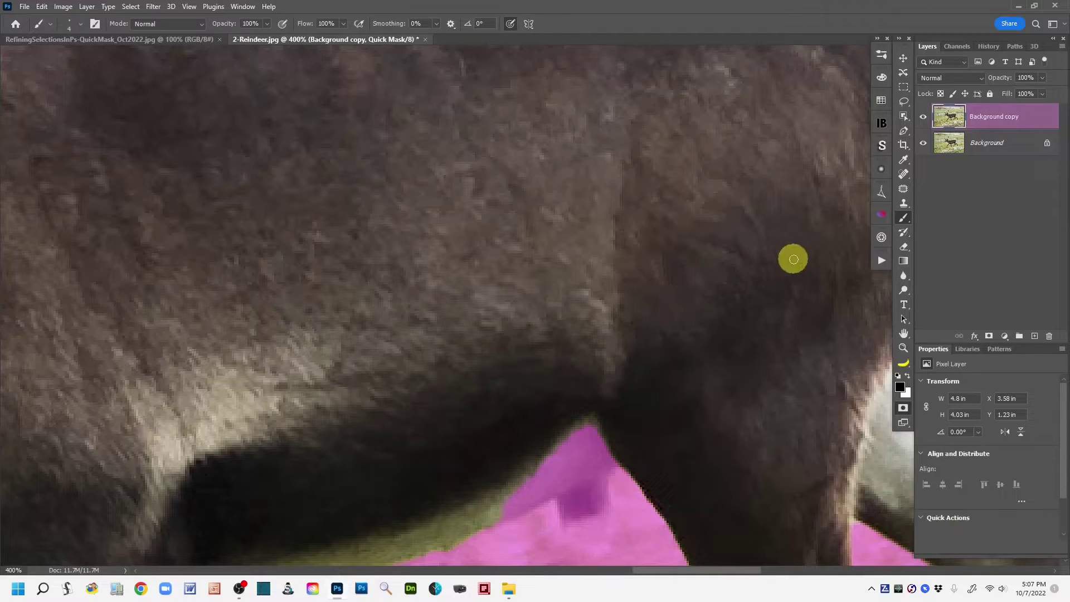
pyautogui.moveTo(704, 384); pyautogui.dragTo(651, 188)
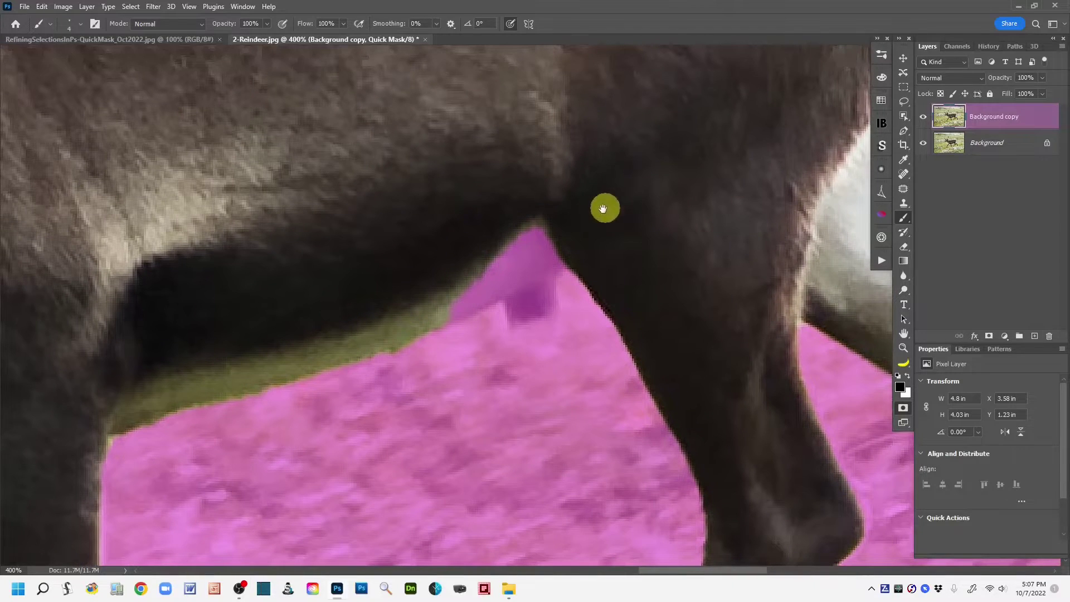
pyautogui.click(519, 263)
pyautogui.moveTo(442, 302)
pyautogui.mouseDown()
pyautogui.moveTo(529, 263)
pyautogui.moveTo(458, 290)
pyautogui.moveTo(505, 268)
pyautogui.moveTo(481, 276)
pyautogui.moveTo(484, 294)
pyautogui.moveTo(592, 232)
pyautogui.moveTo(494, 237)
pyautogui.moveTo(474, 284)
pyautogui.moveTo(519, 279)
pyautogui.moveTo(507, 278)
pyautogui.moveTo(537, 256)
pyautogui.mouseUp()
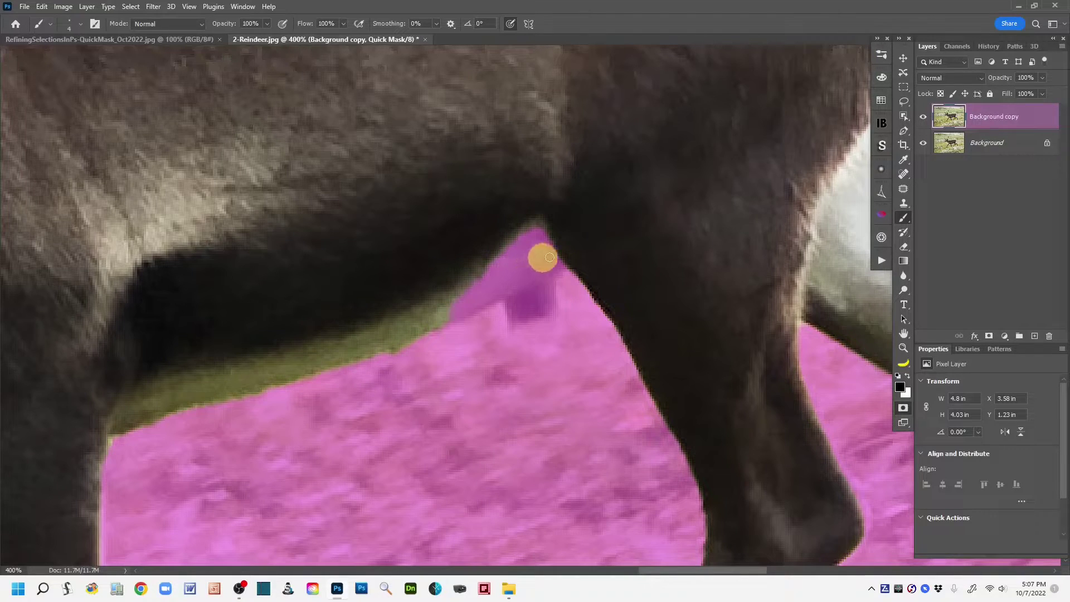
# Step: Switch to white and erase the pink mask tip in the belly–hind-leg notch
pyautogui.click(901, 383)
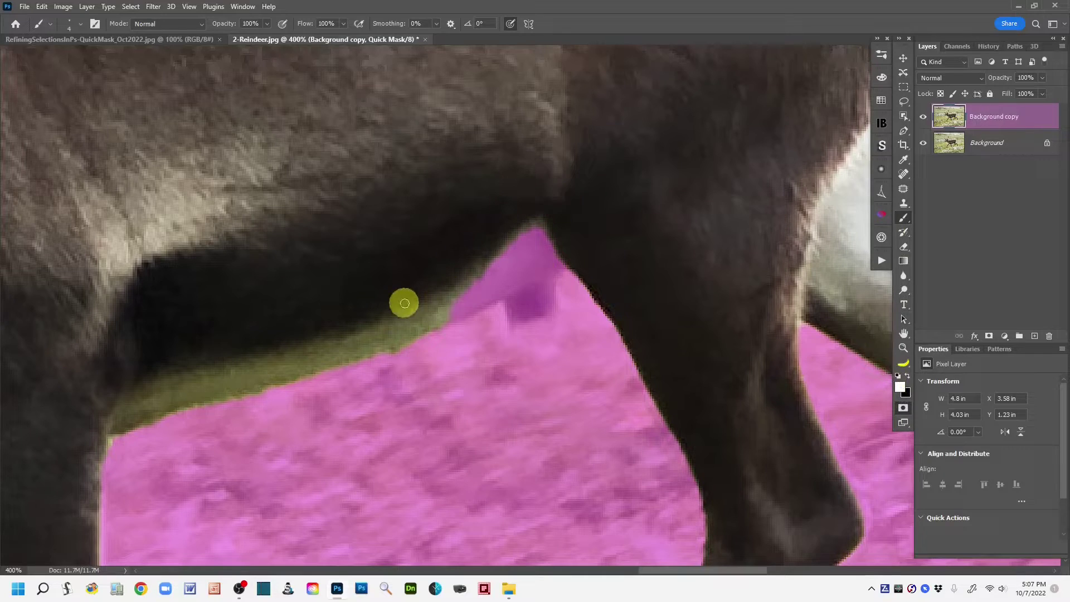
pyautogui.moveTo(544, 228)
pyautogui.mouseDown()
pyautogui.moveTo(486, 245)
pyautogui.moveTo(550, 226)
pyautogui.moveTo(472, 269)
pyautogui.moveTo(545, 247)
pyautogui.moveTo(479, 270)
pyautogui.moveTo(534, 251)
pyautogui.moveTo(463, 284)
pyautogui.moveTo(520, 258)
pyautogui.moveTo(449, 307)
pyautogui.moveTo(498, 295)
pyautogui.moveTo(445, 320)
pyautogui.moveTo(532, 267)
pyautogui.moveTo(495, 287)
pyautogui.moveTo(525, 257)
pyautogui.moveTo(505, 275)
pyautogui.moveTo(543, 250)
pyautogui.moveTo(523, 266)
pyautogui.moveTo(567, 254)
pyautogui.moveTo(541, 272)
pyautogui.moveTo(571, 253)
pyautogui.moveTo(524, 294)
pyautogui.moveTo(507, 291)
pyautogui.moveTo(515, 307)
pyautogui.moveTo(522, 278)
pyautogui.moveTo(521, 303)
pyautogui.moveTo(538, 270)
pyautogui.moveTo(542, 298)
pyautogui.moveTo(553, 270)
pyautogui.moveTo(552, 299)
pyautogui.moveTo(544, 288)
pyautogui.moveTo(511, 304)
pyautogui.moveTo(551, 269)
pyautogui.moveTo(553, 295)
pyautogui.moveTo(544, 287)
pyautogui.moveTo(514, 296)
pyautogui.moveTo(513, 313)
pyautogui.moveTo(540, 301)
pyautogui.moveTo(530, 306)
pyautogui.moveTo(533, 353)
pyautogui.moveTo(551, 358)
pyautogui.moveTo(542, 327)
pyautogui.moveTo(514, 340)
pyautogui.moveTo(534, 334)
pyautogui.moveTo(504, 329)
pyautogui.moveTo(535, 310)
pyautogui.mouseUp()
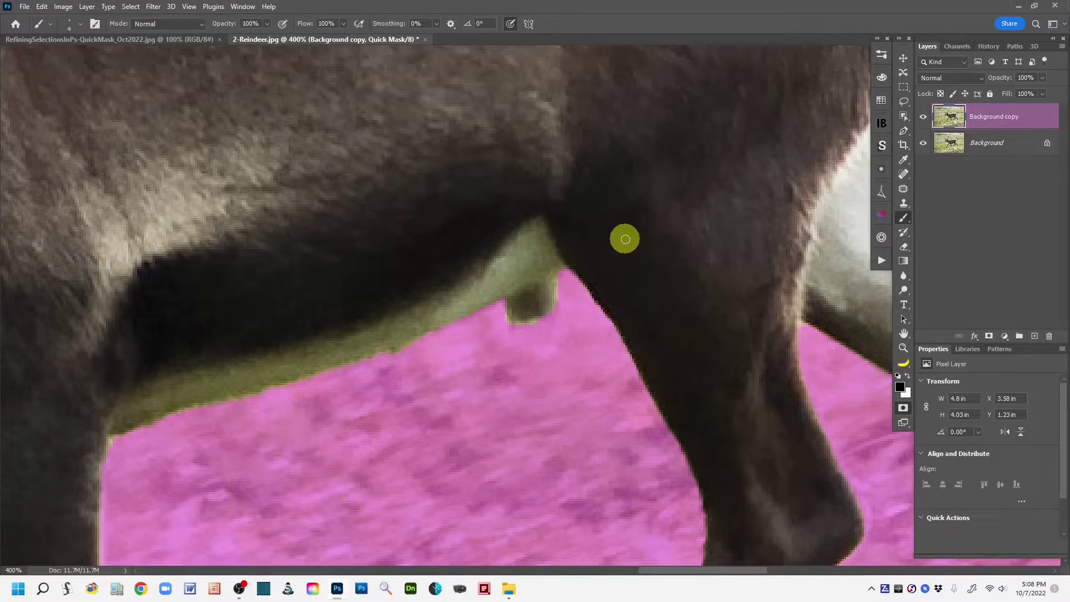
pyautogui.scroll(-4, 624, 239)
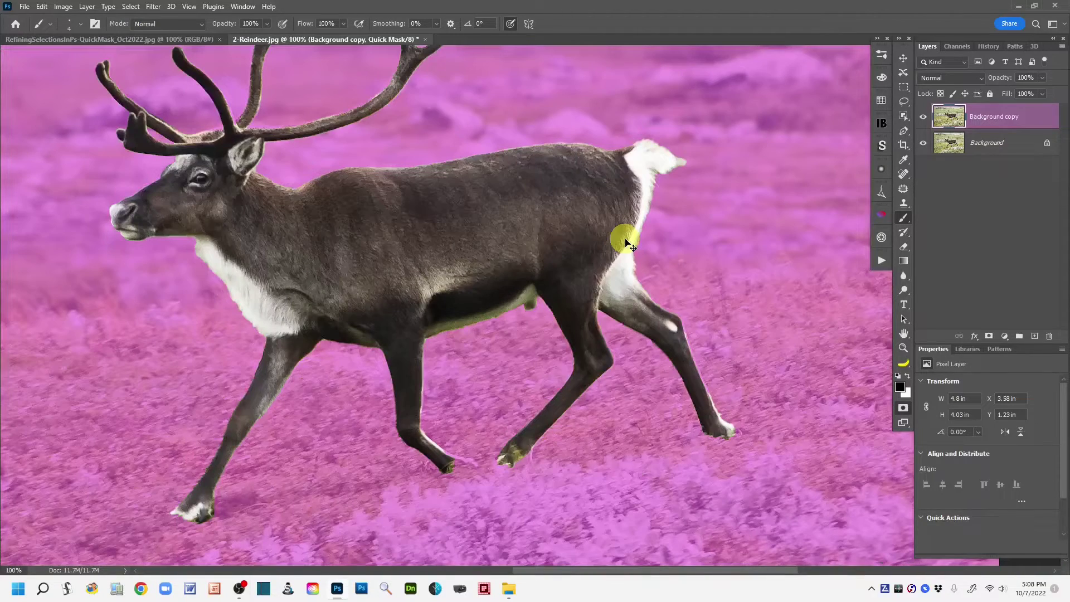
# Step: Zoom out to 66.67%, swap colours and back, then exit Quick Mask with Q for the selection
pyautogui.scroll(-1, 626, 240)
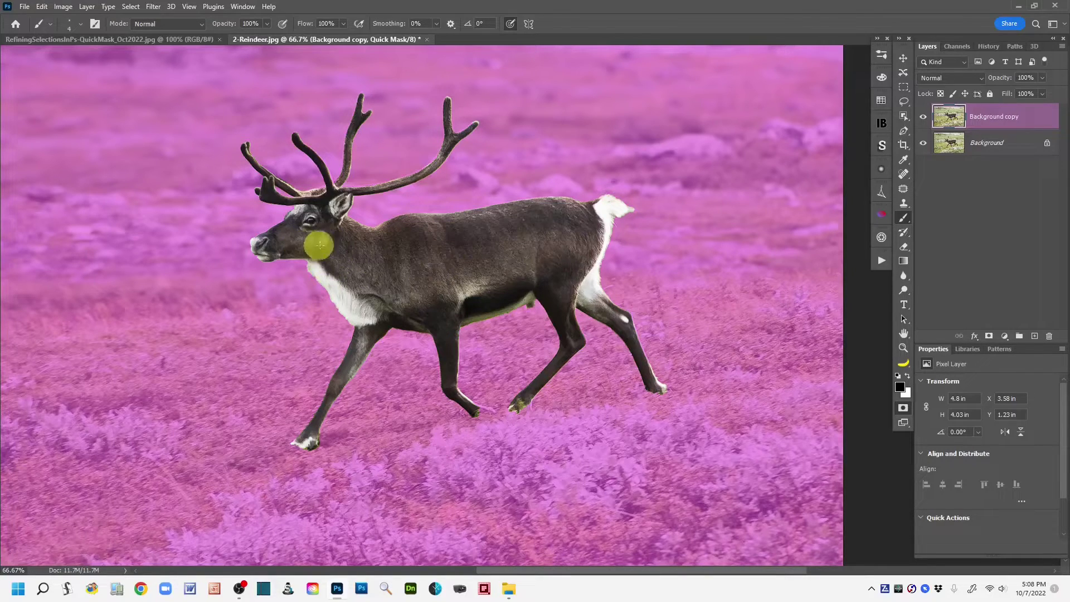
pyautogui.click(907, 375)
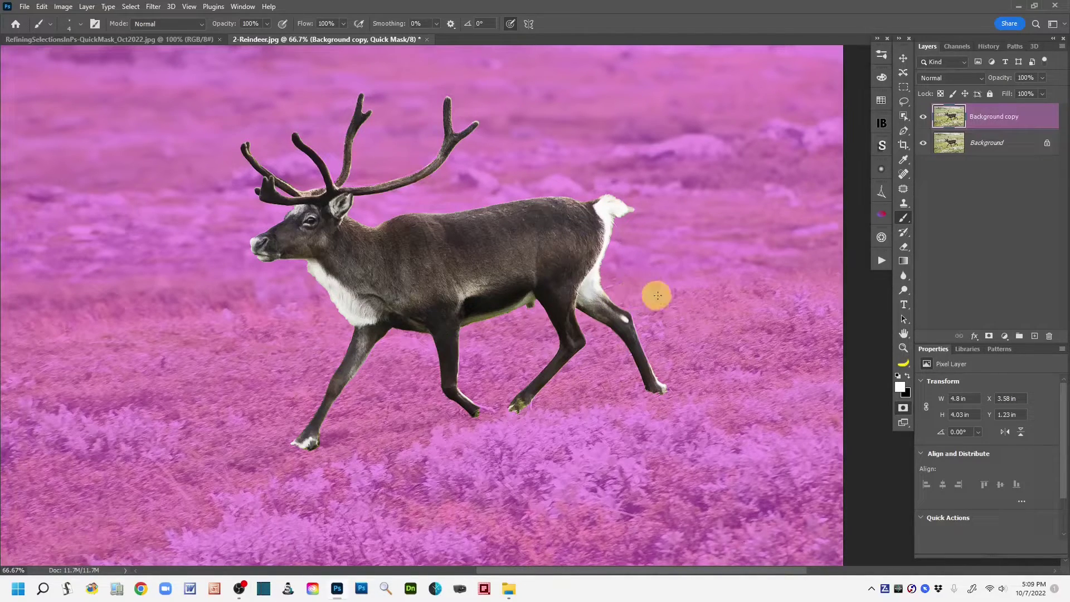
pyautogui.click(906, 375)
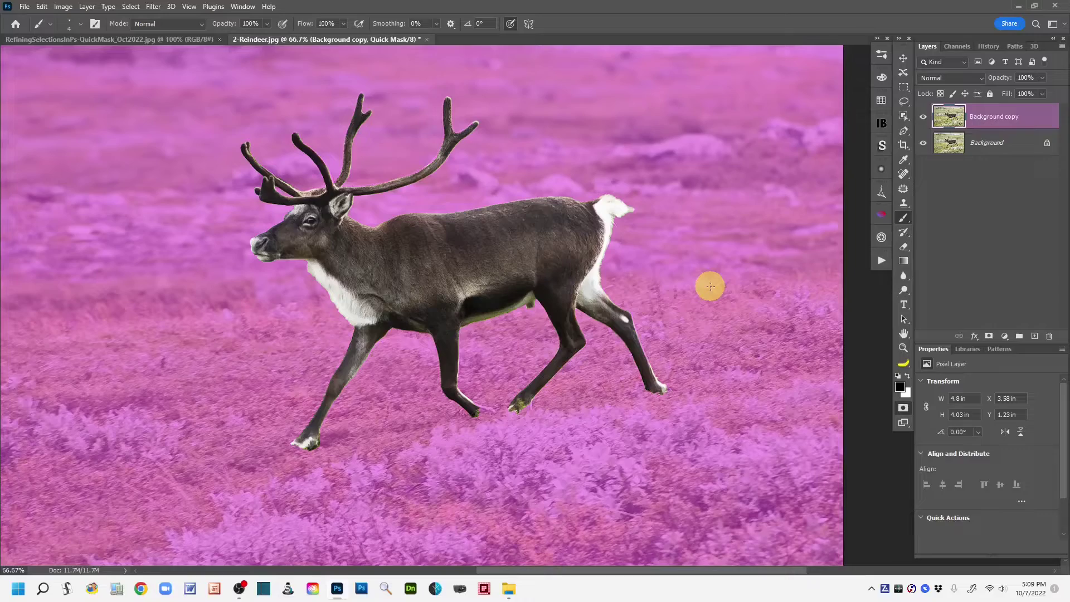
pyautogui.press('q')
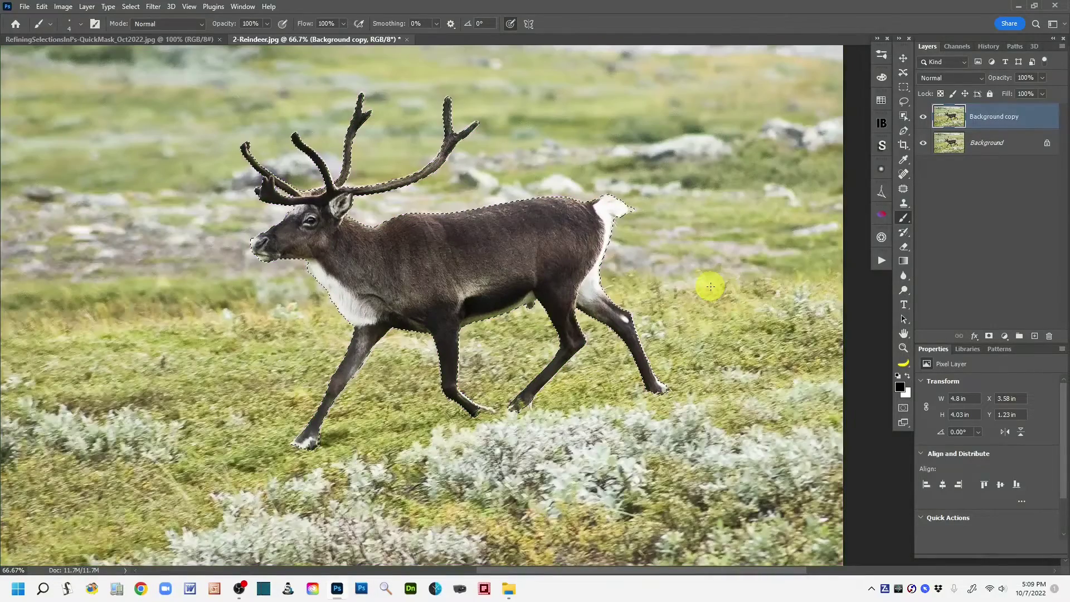
# Step: Pick the Lasso tool and check the Select menu without applying any command
pyautogui.click(903, 101)
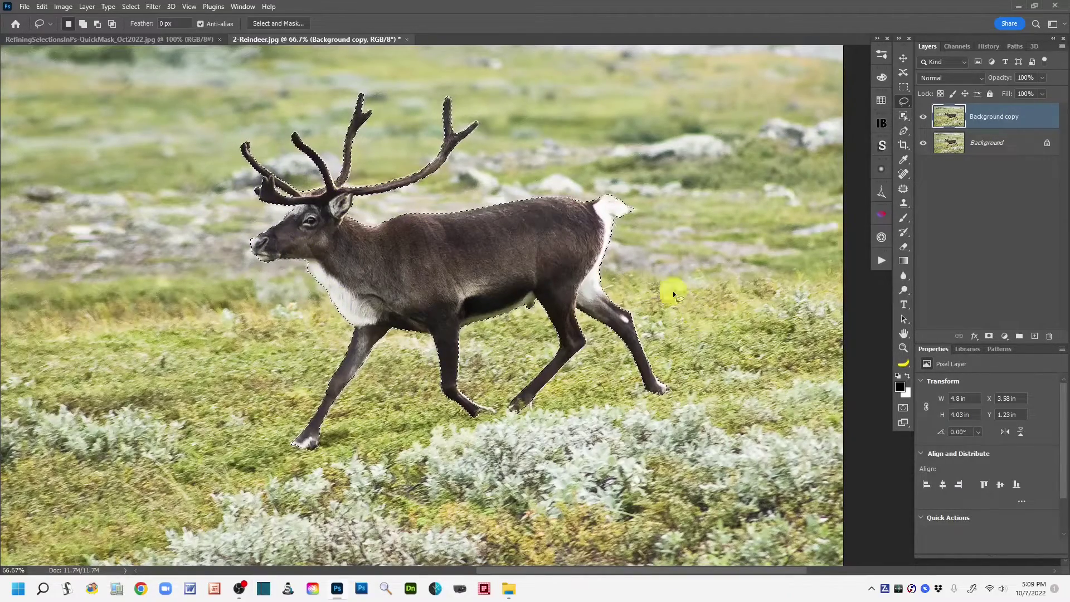
pyautogui.click(129, 6)
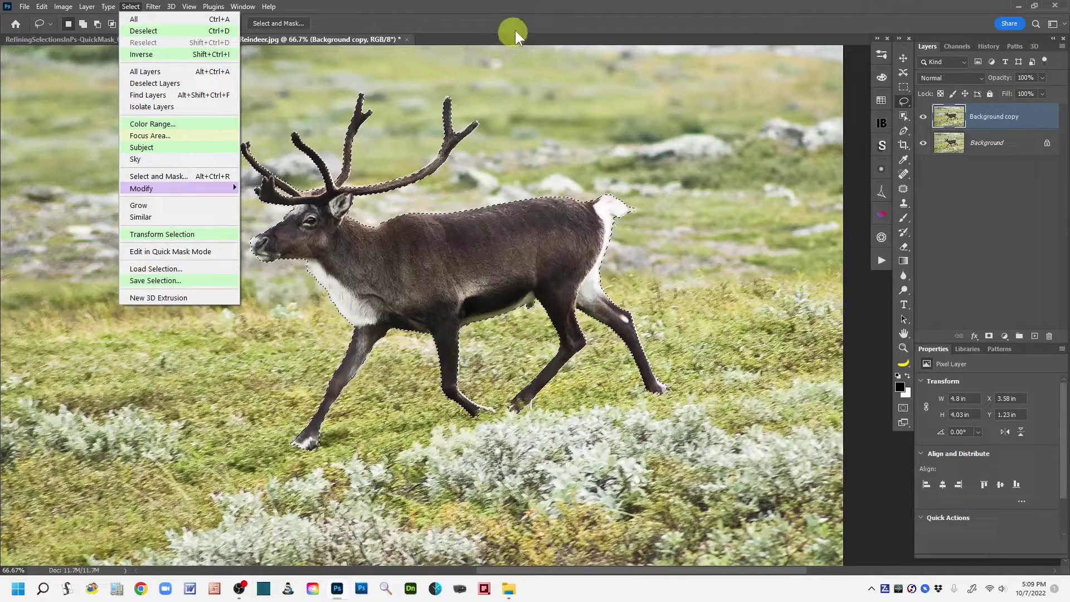
pyautogui.click(524, 15)
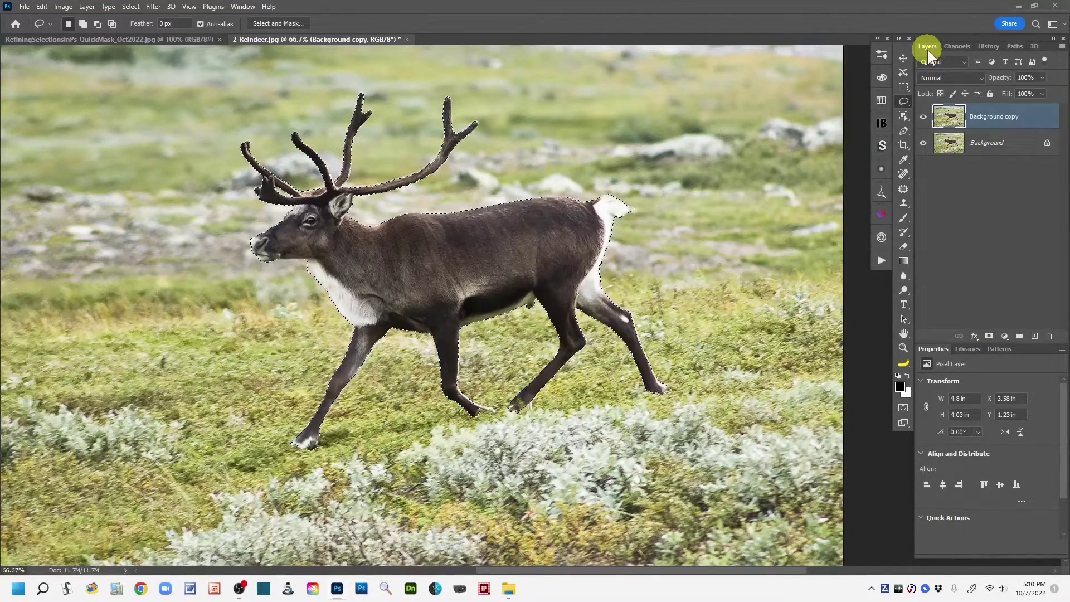
# Step: Add a layer mask from the reindeer selection and rename the layer 'Refined Selec'
pyautogui.click(988, 336)
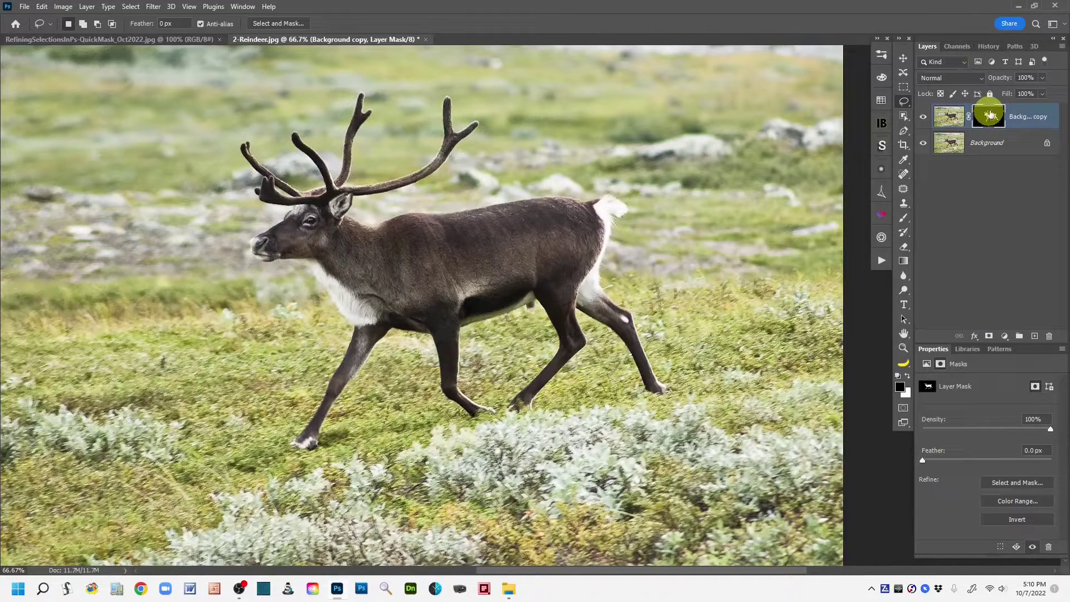
pyautogui.click(1023, 119)
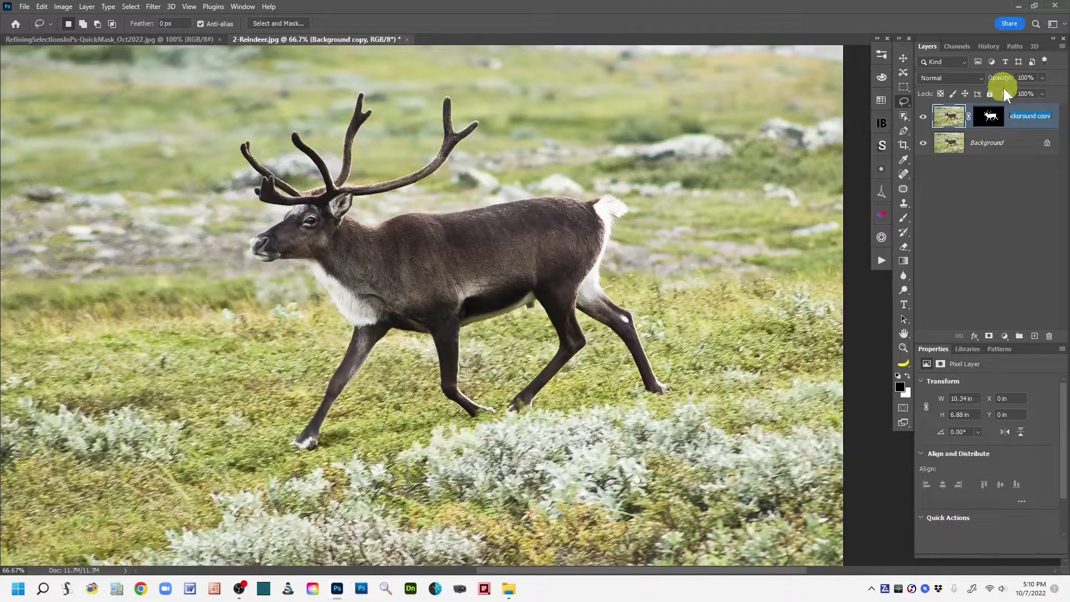
pyautogui.write('Refined Selec')
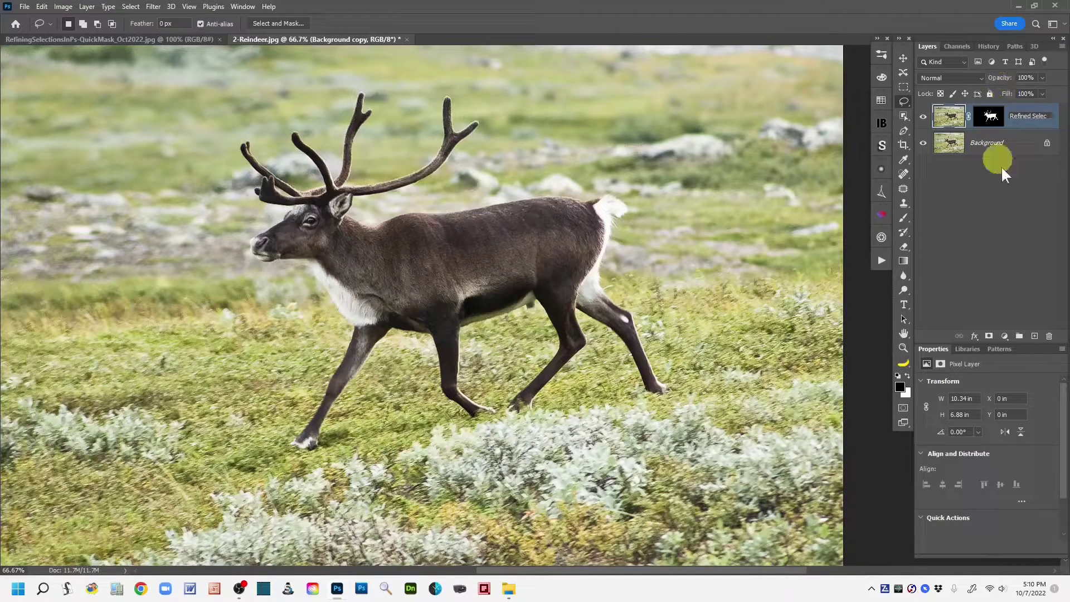
pyautogui.click(1028, 208)
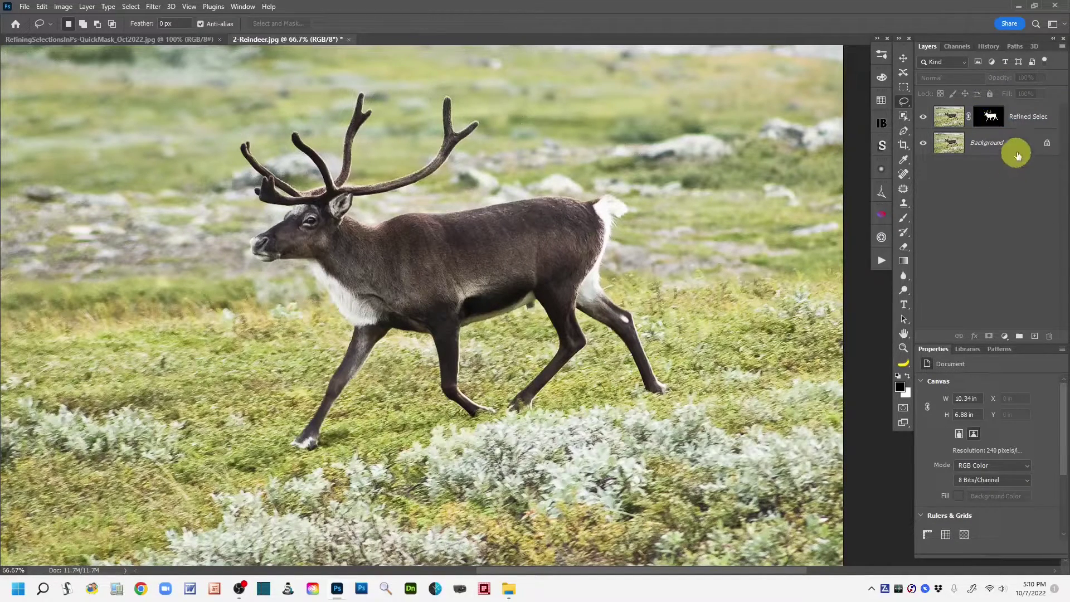
# Step: Preview the mask alone, return to normal view, and deselect with Ctrl+D
pyautogui.keyDown('alt'); pyautogui.click(989, 117); pyautogui.keyUp('alt')
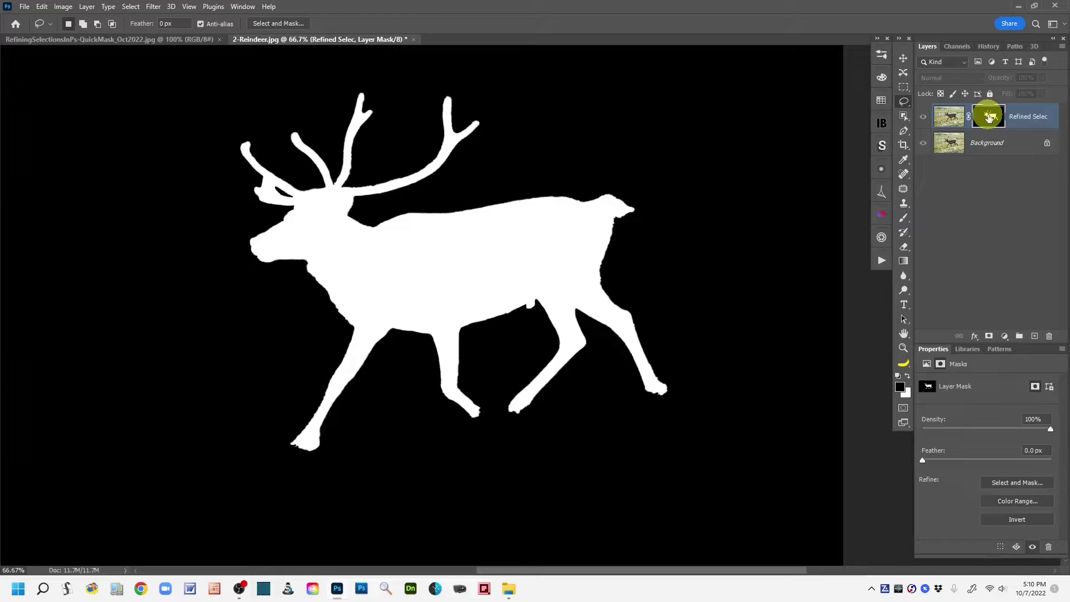
pyautogui.keyDown('alt'); pyautogui.click(989, 118); pyautogui.keyUp('alt')
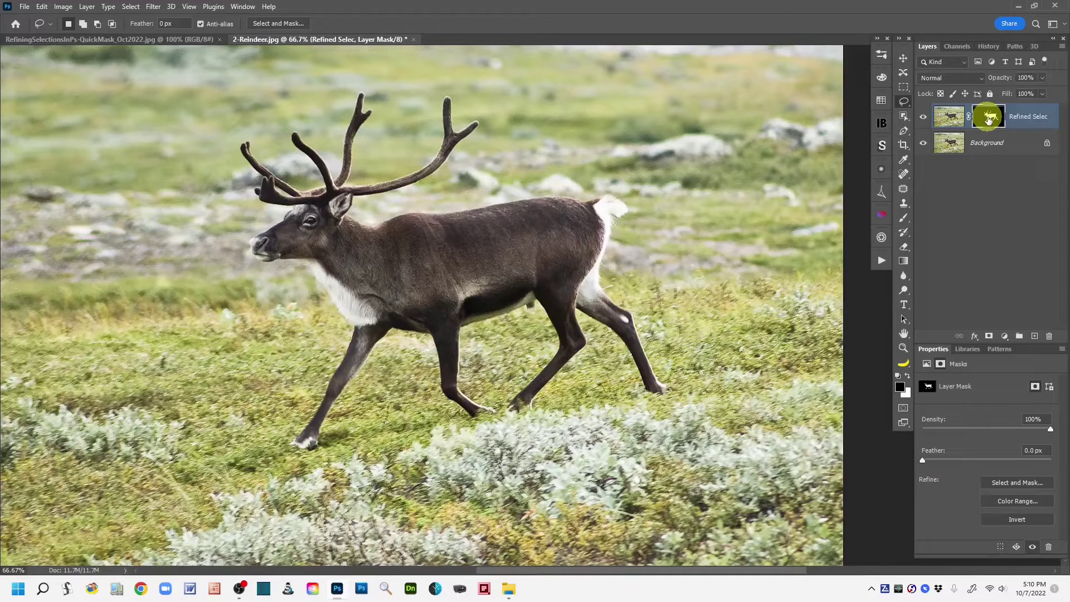
pyautogui.keyDown('ctrl'); pyautogui.click(957, 122); pyautogui.keyUp('ctrl')
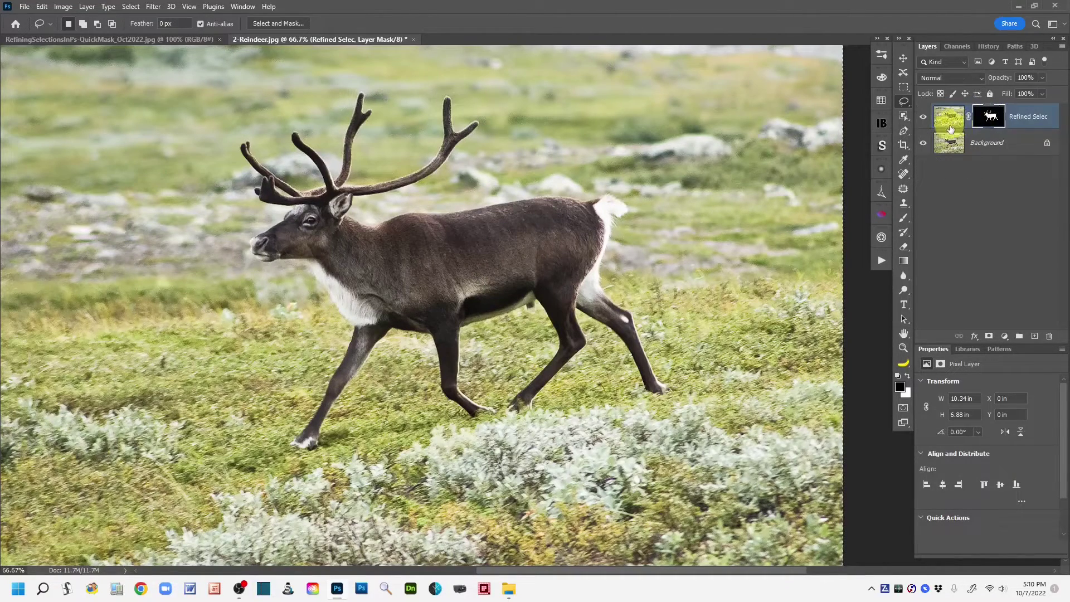
pyautogui.hotkey('ctrl', 'd')
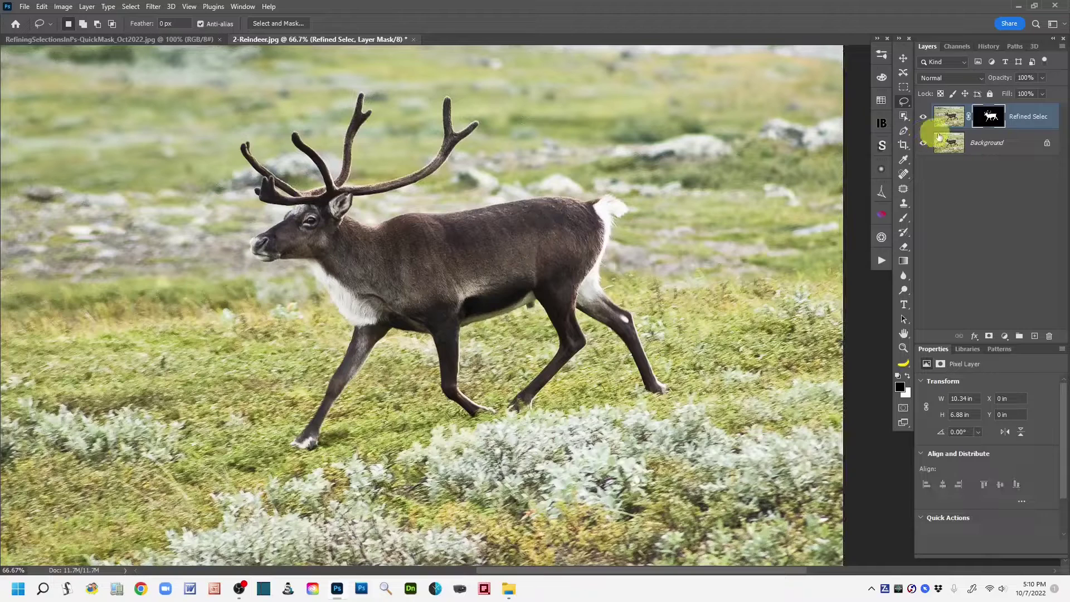
pyautogui.click(994, 116)
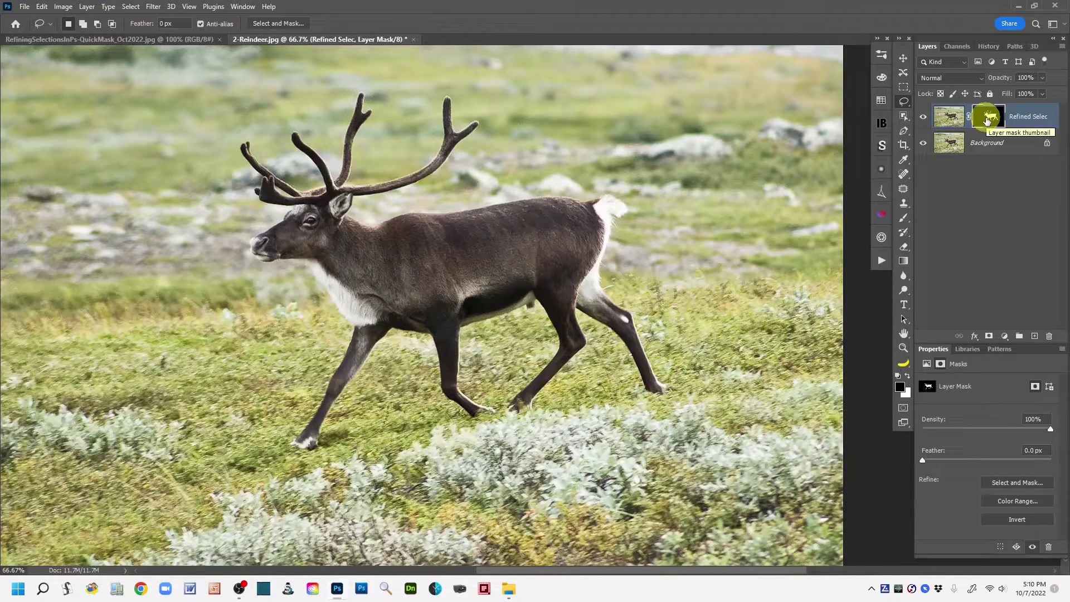
pyautogui.keyDown('ctrl'); pyautogui.click(987, 119); pyautogui.keyUp('ctrl')
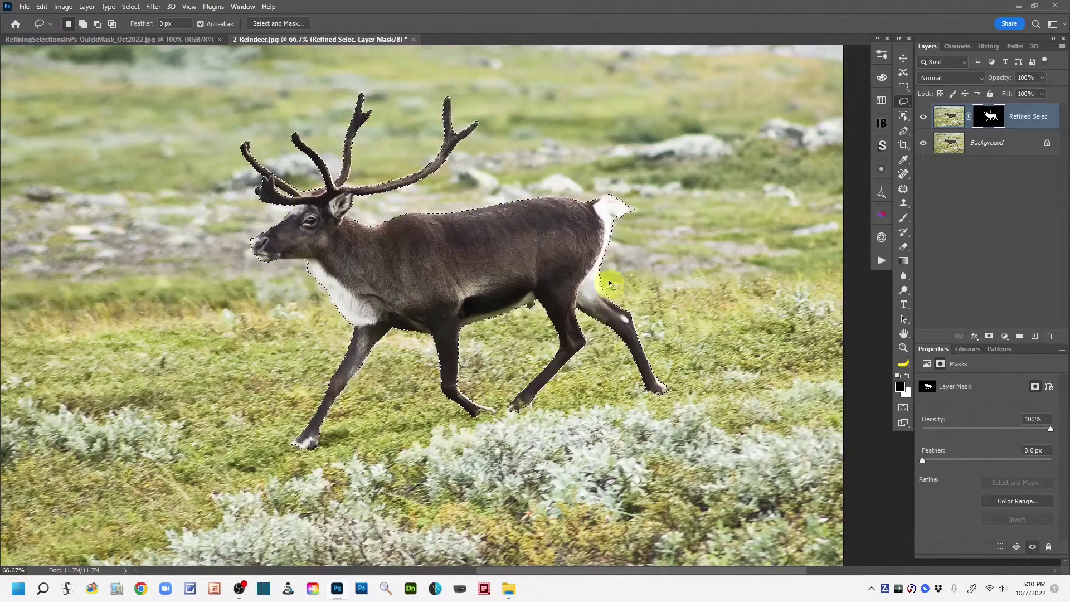
pyautogui.moveTo(986, 127); pyautogui.dragTo(520, 401)
pyautogui.hotkey('ctrl', 'd')
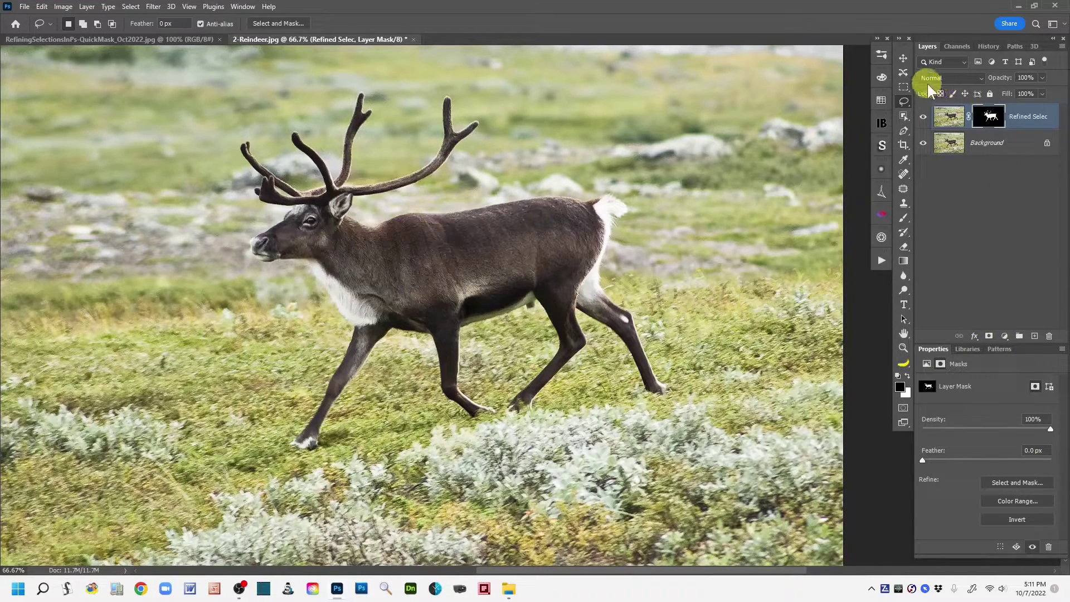
# Step: Add a dark red 612020 Solid Color fill and move Color Fill 1 below the reindeer layer
pyautogui.click(1005, 336)
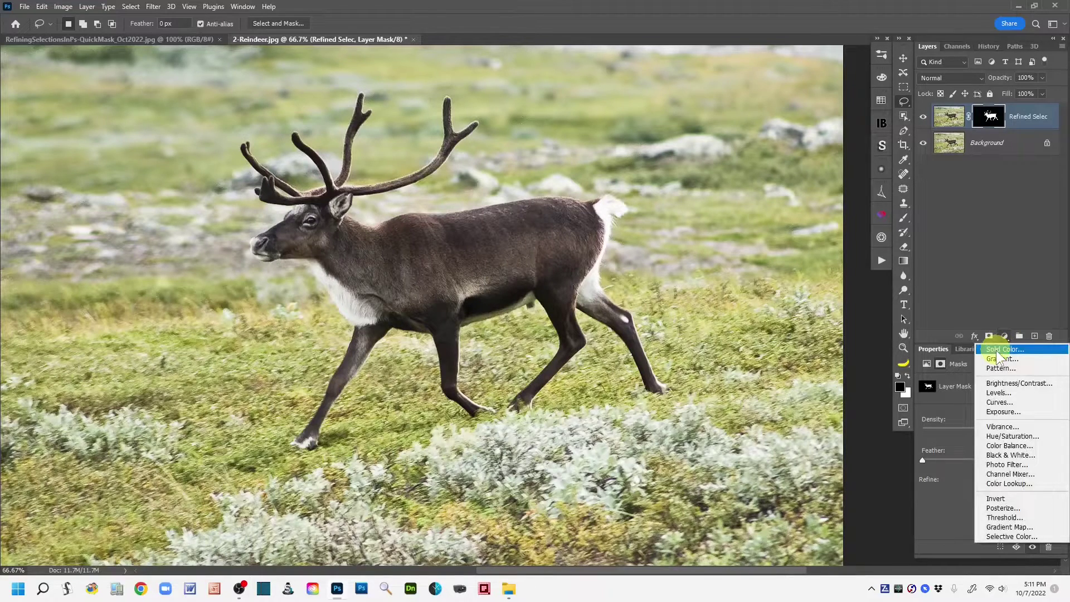
pyautogui.click(996, 351)
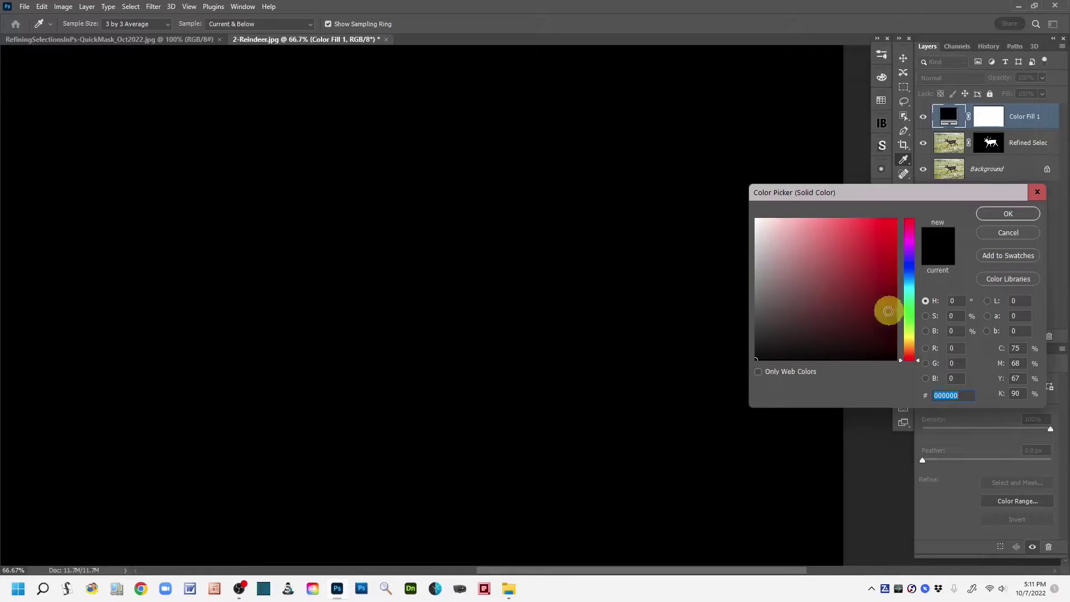
pyautogui.click(850, 307)
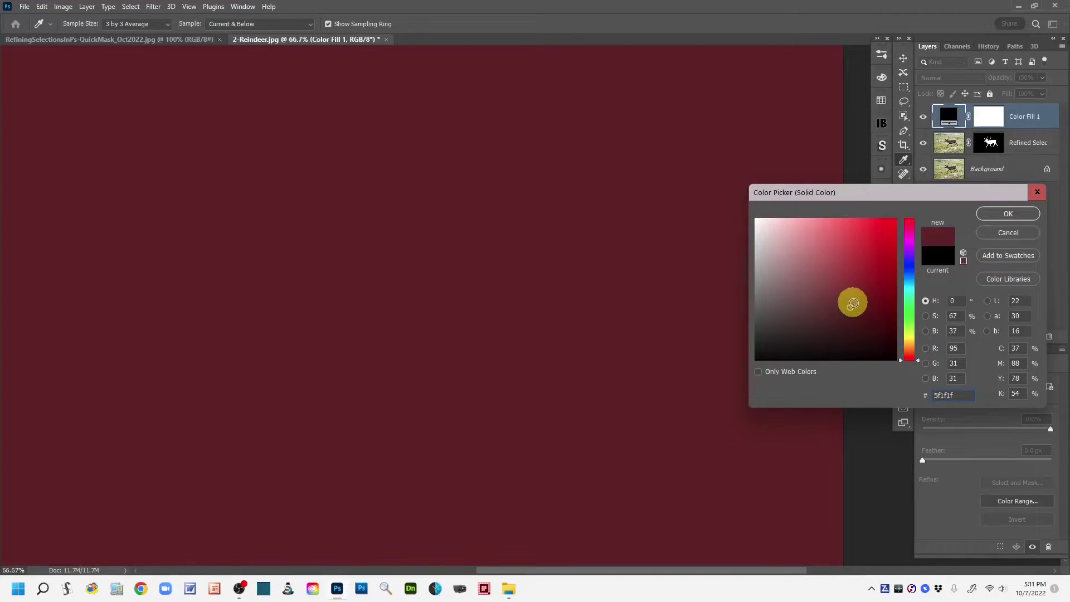
pyautogui.click(849, 306)
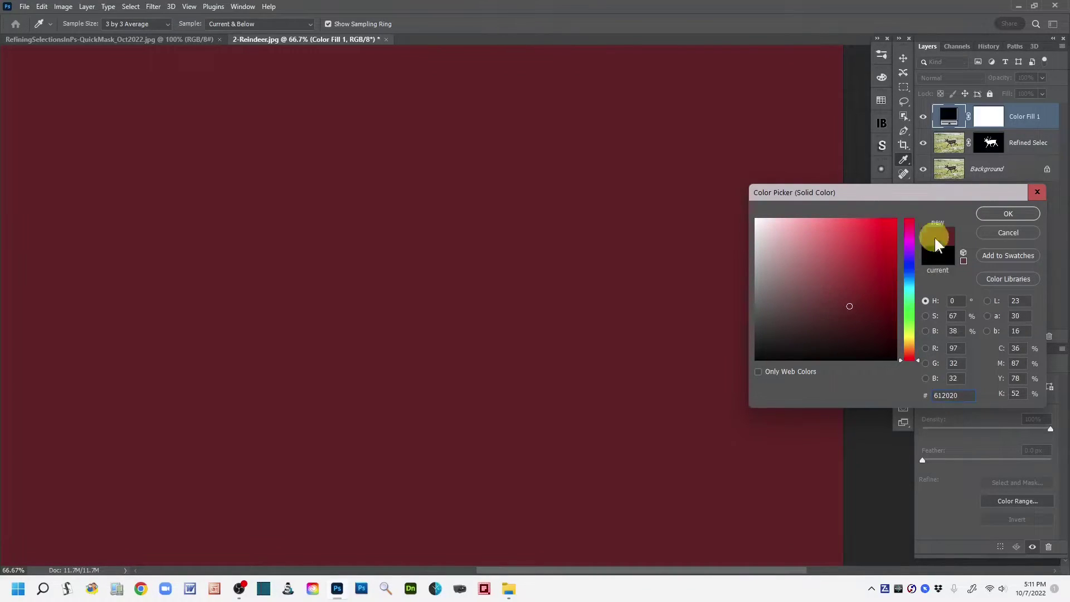
pyautogui.click(1007, 214)
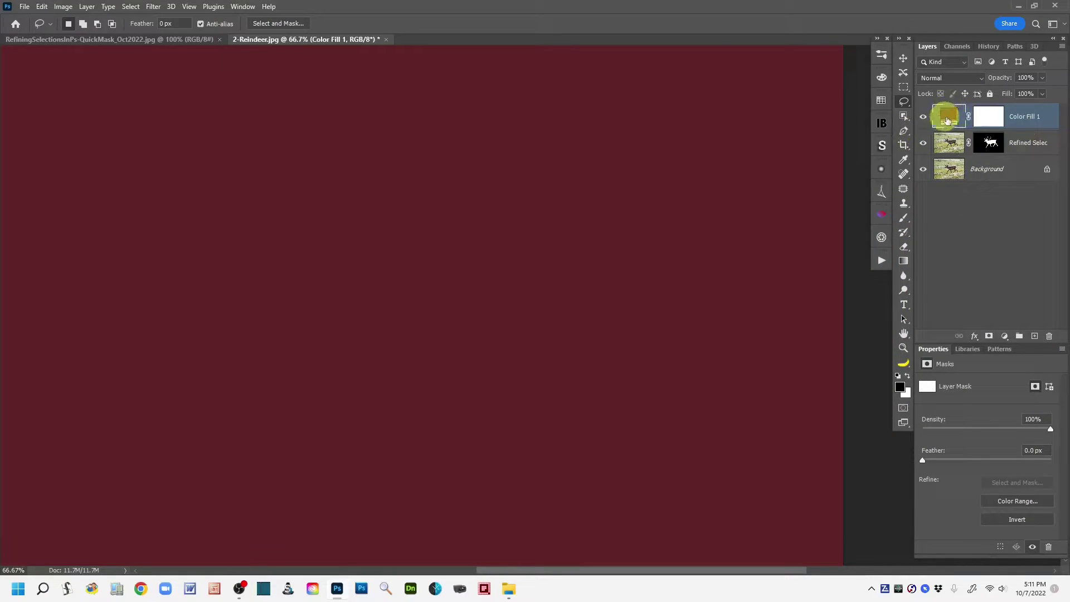
pyautogui.click(1024, 117)
pyautogui.moveTo(1025, 118); pyautogui.dragTo(1017, 152)
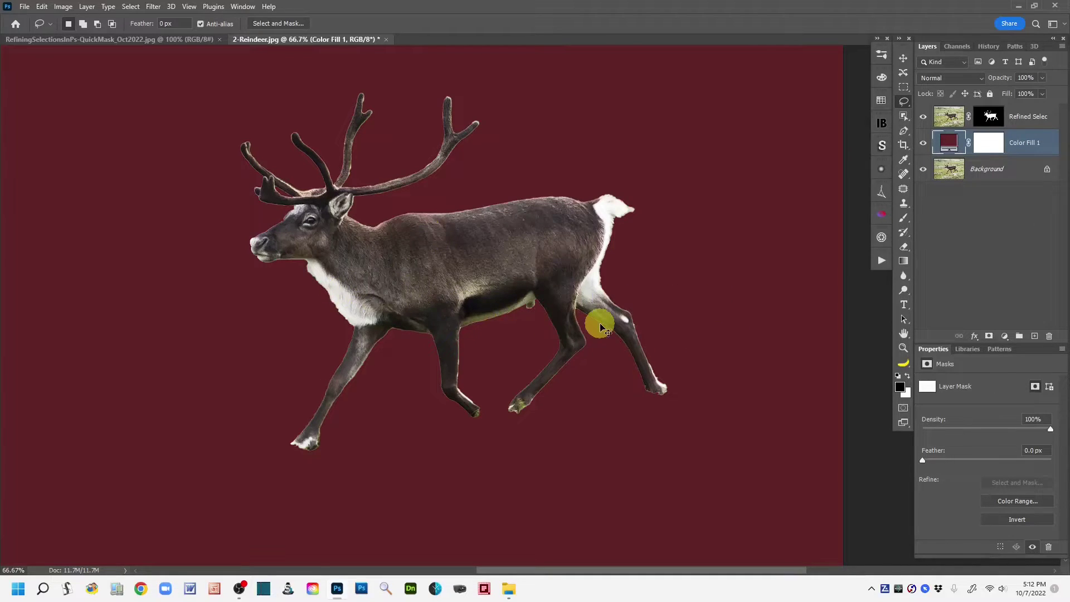
# Step: Zoom to 100%, pan over the reindeer's edges, then target the Refined Selec layer
pyautogui.hotkey('ctrl', '+')
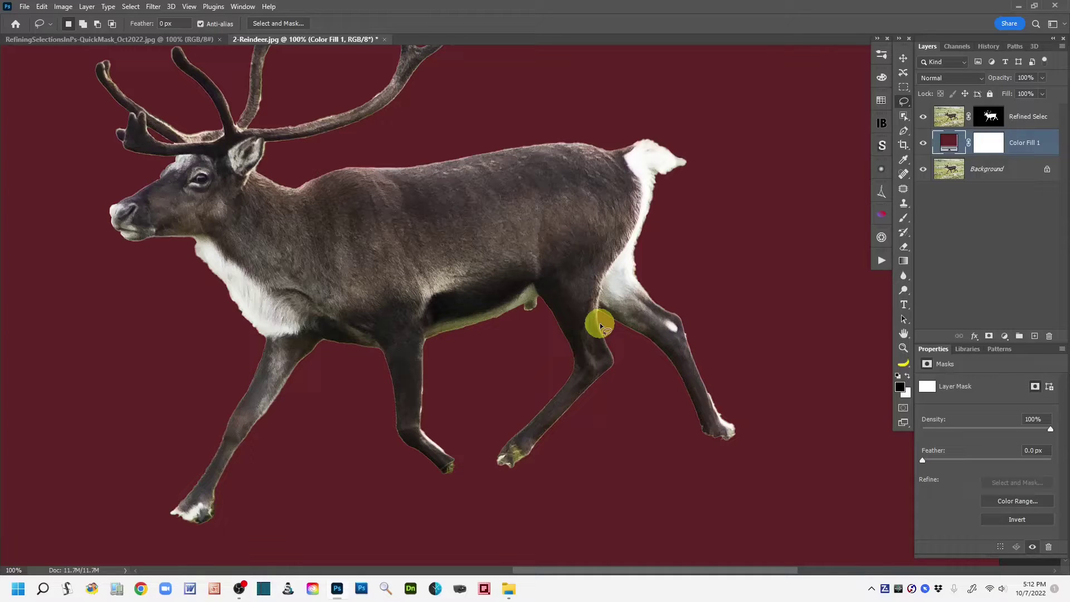
pyautogui.moveTo(406, 225); pyautogui.dragTo(509, 246)
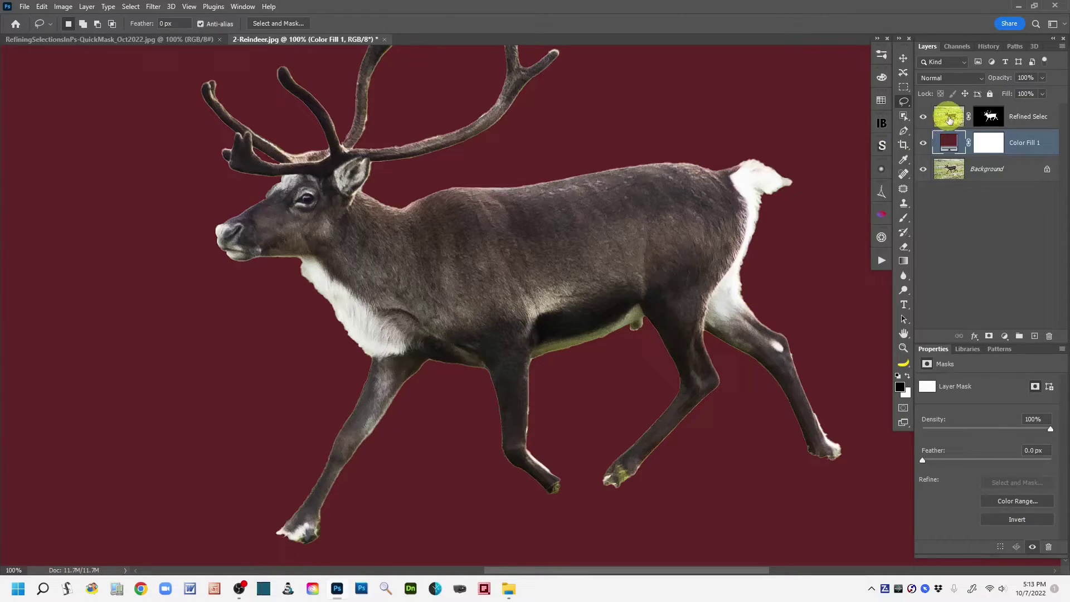
pyautogui.click(949, 119)
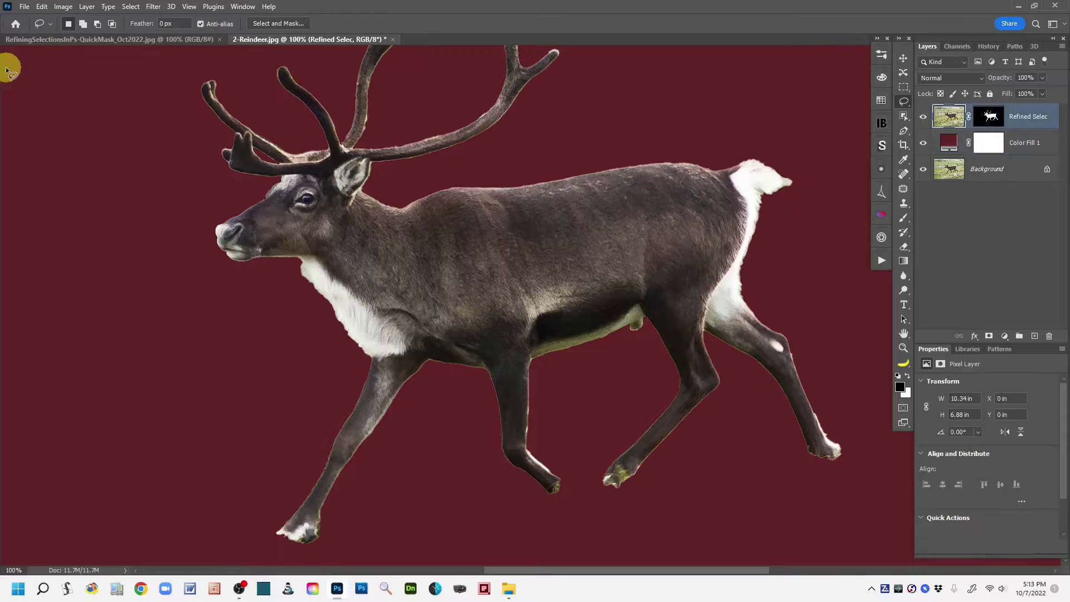
# Step: Apply Layer > Matting > Color Decontaminate with Amount 100% to the reindeer layer
pyautogui.click(87, 7)
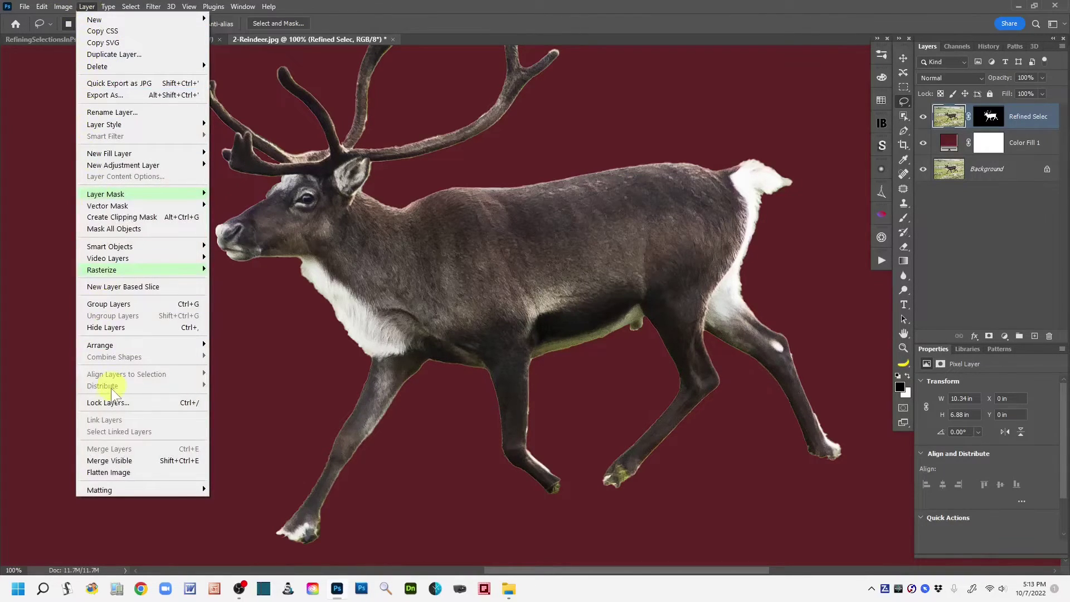
pyautogui.moveTo(103, 493)
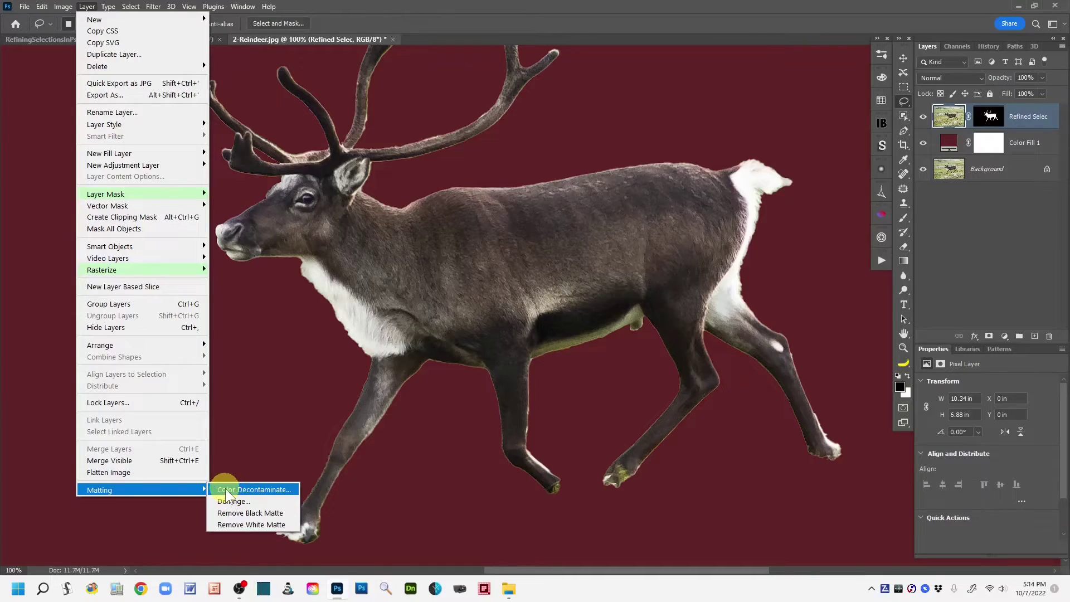
pyautogui.click(225, 490)
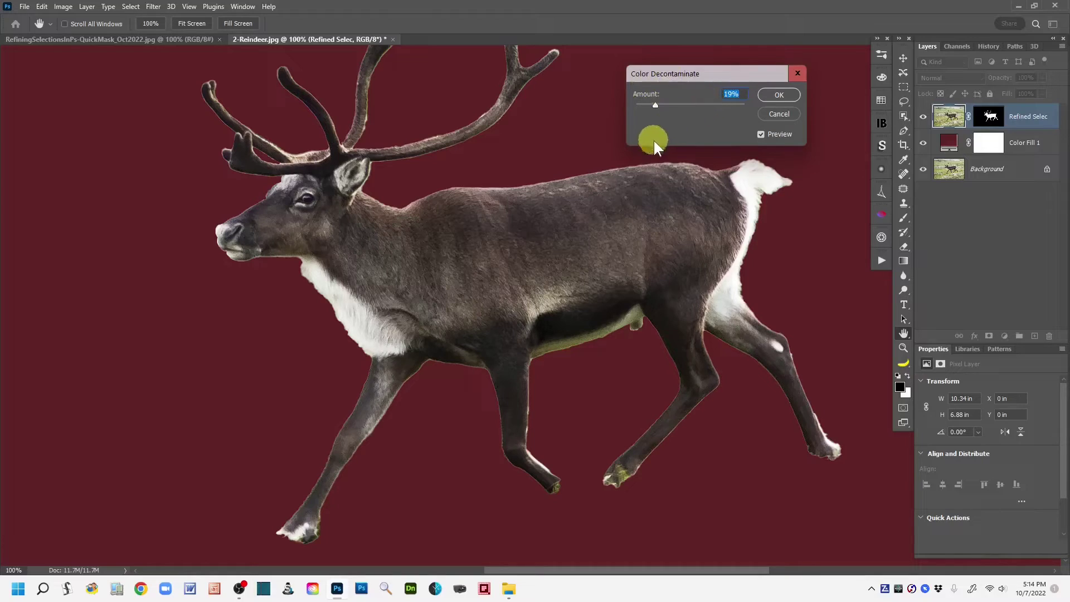
pyautogui.moveTo(724, 72); pyautogui.dragTo(717, 63)
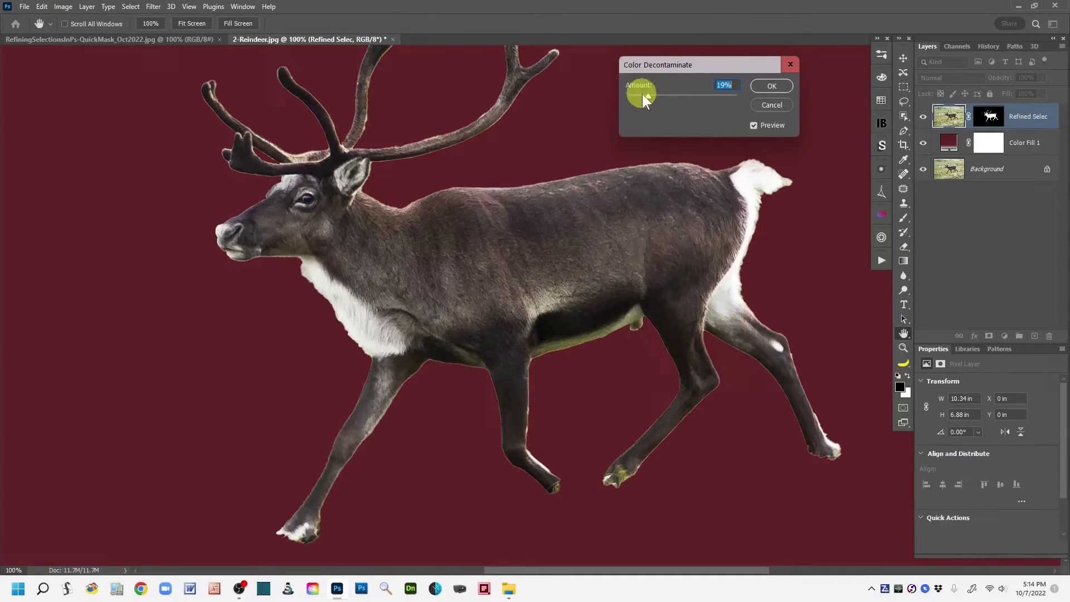
pyautogui.moveTo(648, 95); pyautogui.dragTo(650, 96)
pyautogui.moveTo(668, 104); pyautogui.dragTo(693, 101)
pyautogui.moveTo(689, 94); pyautogui.dragTo(722, 103)
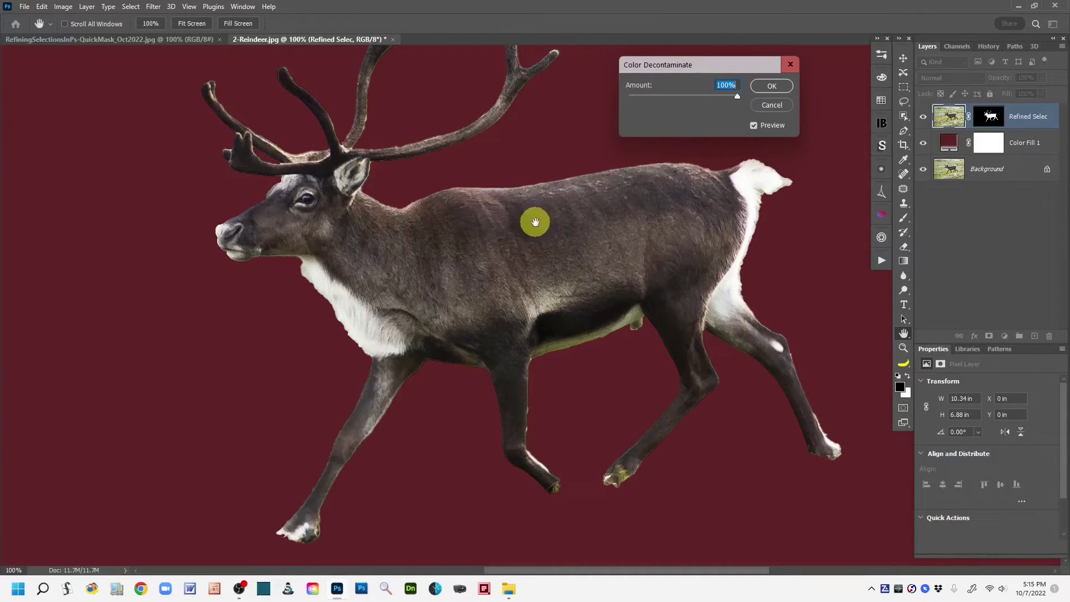
pyautogui.click(770, 88)
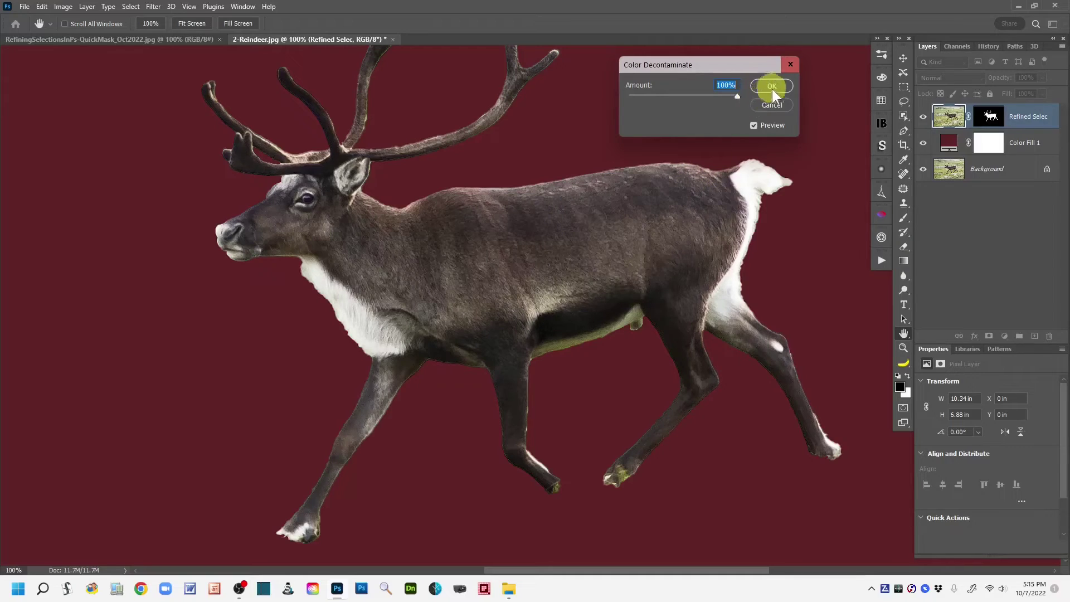
pyautogui.press('l')
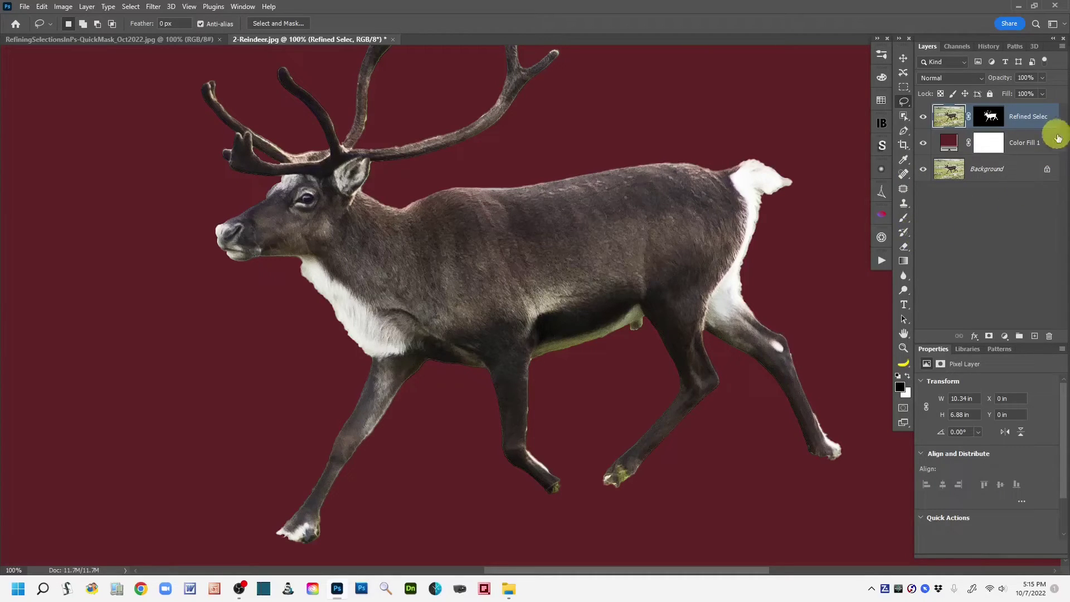
pyautogui.keyDown('alt'); pyautogui.click(993, 121); pyautogui.keyUp('alt')
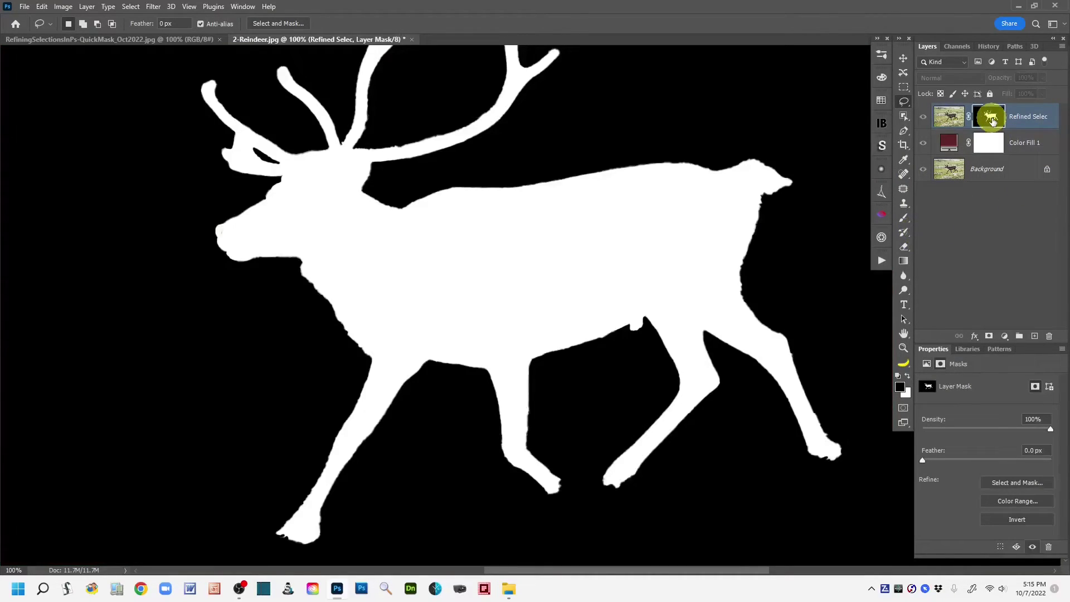
pyautogui.keyDown('alt'); pyautogui.click(992, 120); pyautogui.keyUp('alt')
pyautogui.keyDown('alt'); pyautogui.click(992, 121); pyautogui.keyUp('alt')
pyautogui.keyDown('alt'); pyautogui.click(992, 121); pyautogui.keyUp('alt')
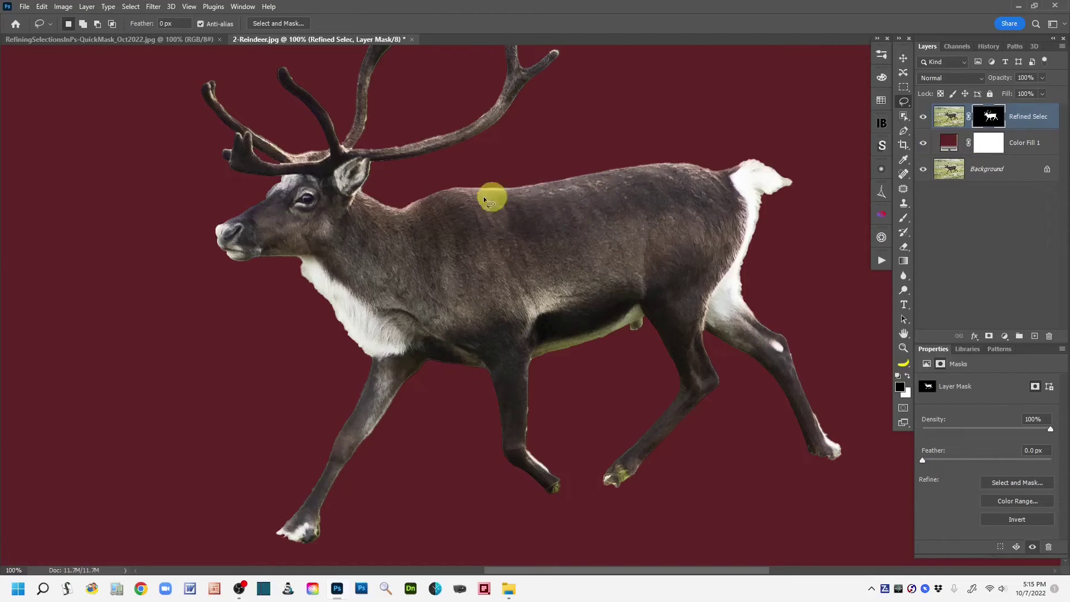
pyautogui.click(86, 7)
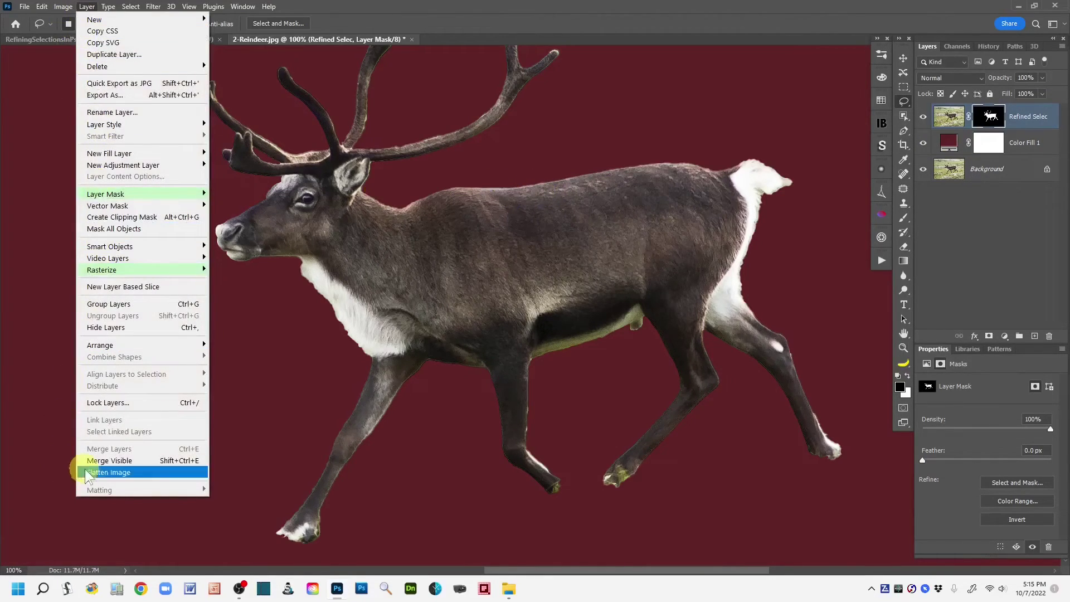
pyautogui.click(553, 11)
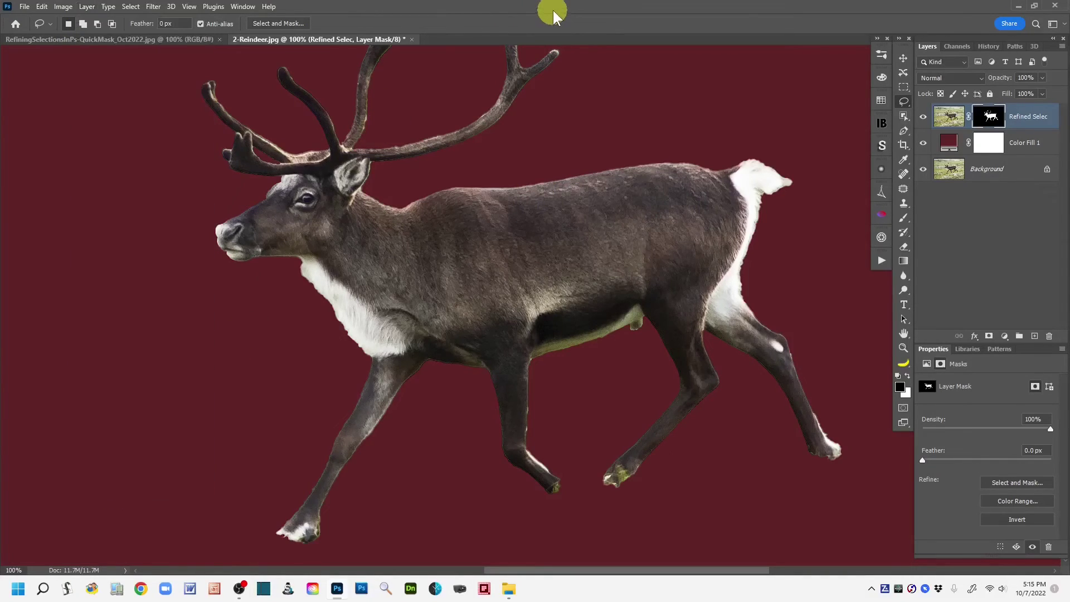
pyautogui.click(951, 119)
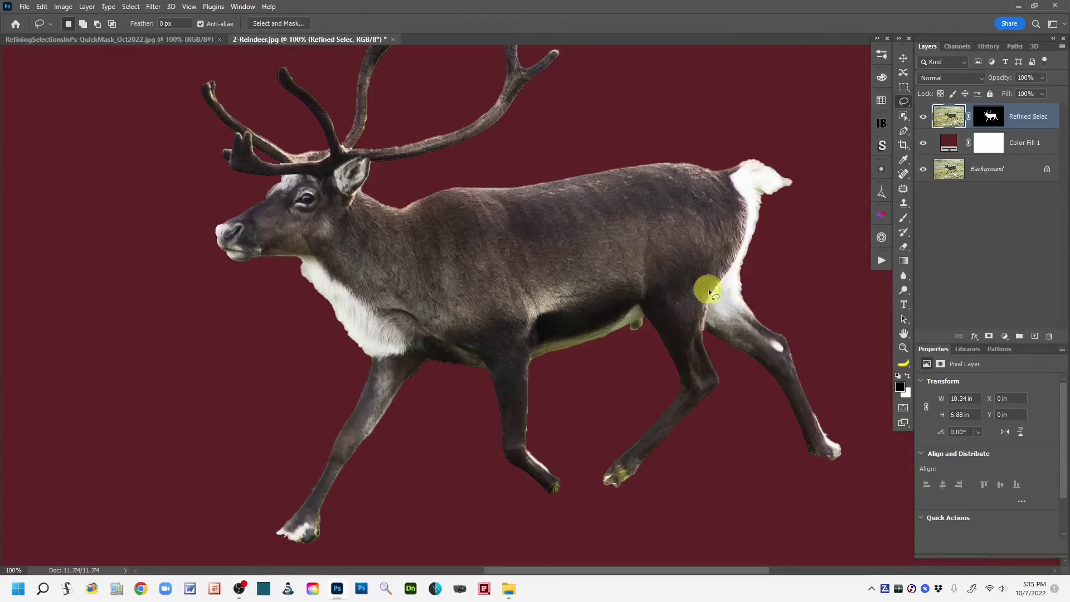
# Step: Hide Color Fill 1 and Background, zooming out to see the reindeer on transparency
pyautogui.click(922, 145)
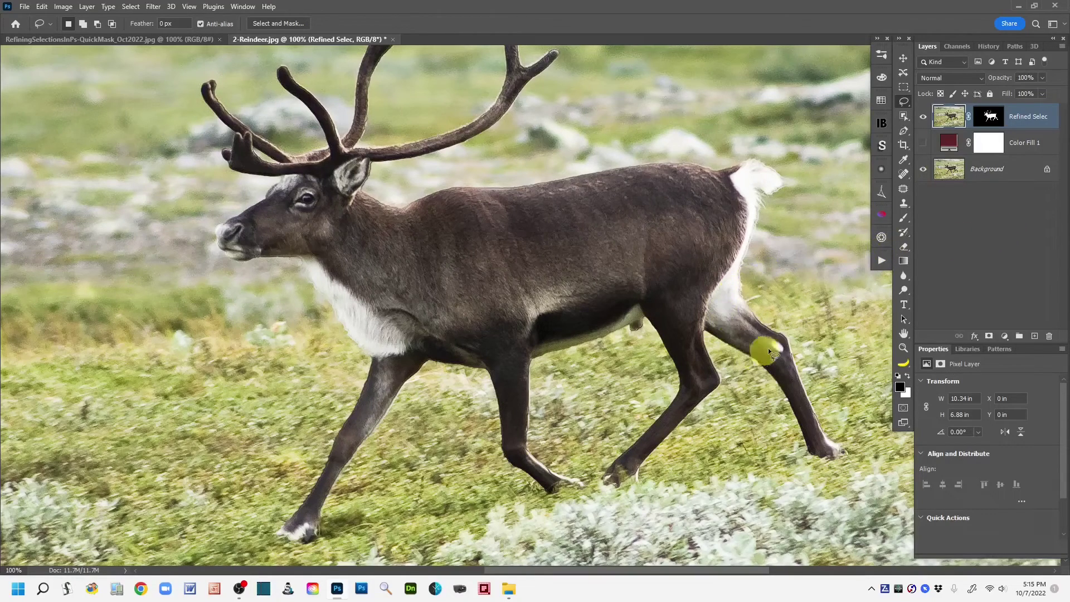
pyautogui.moveTo(808, 255); pyautogui.dragTo(799, 287)
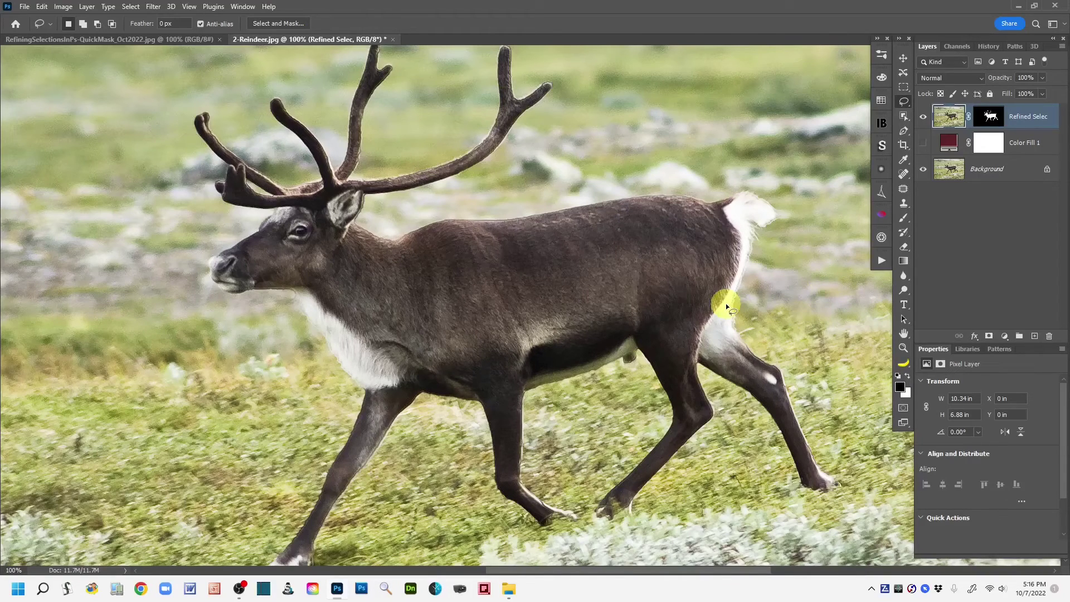
pyautogui.hotkey('ctrl', '-')
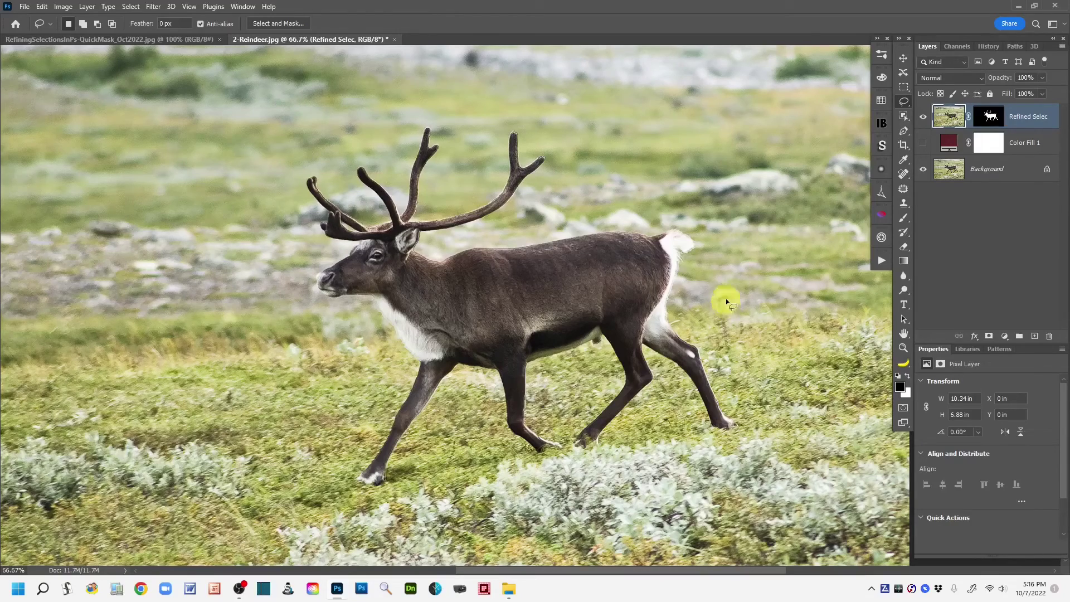
pyautogui.click(923, 169)
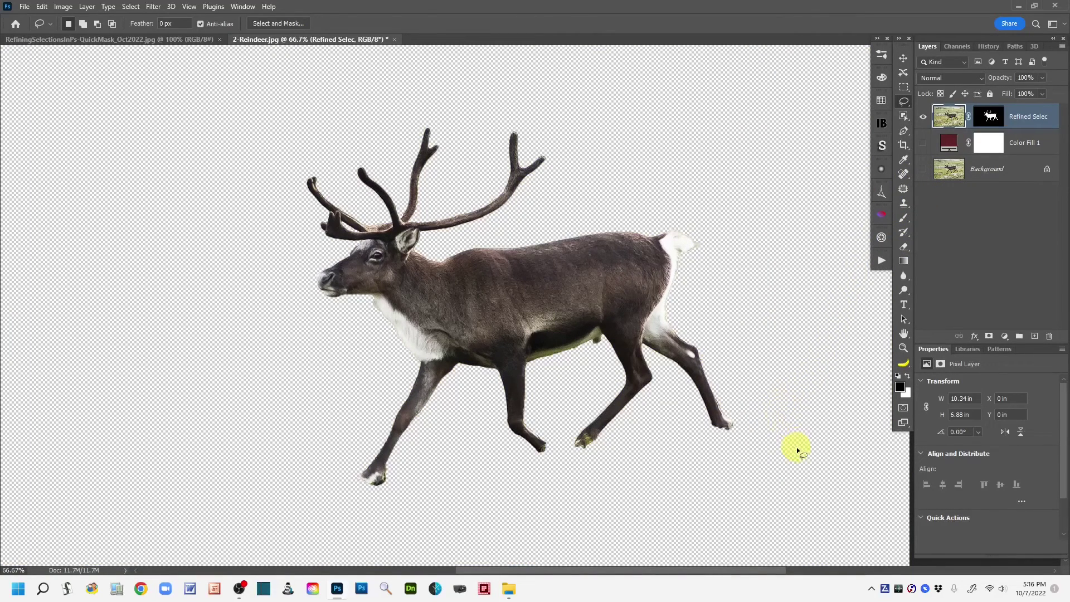